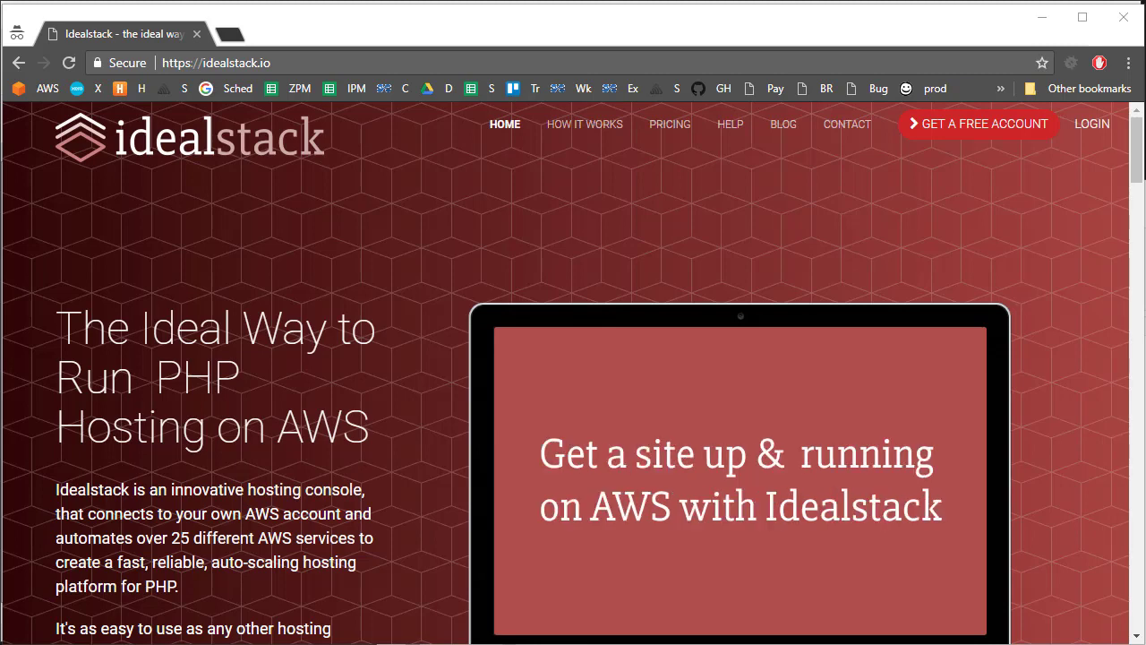
# Step: Go to the free account sign-up page from the idealstack.io homepage
pyautogui.click(999, 141)
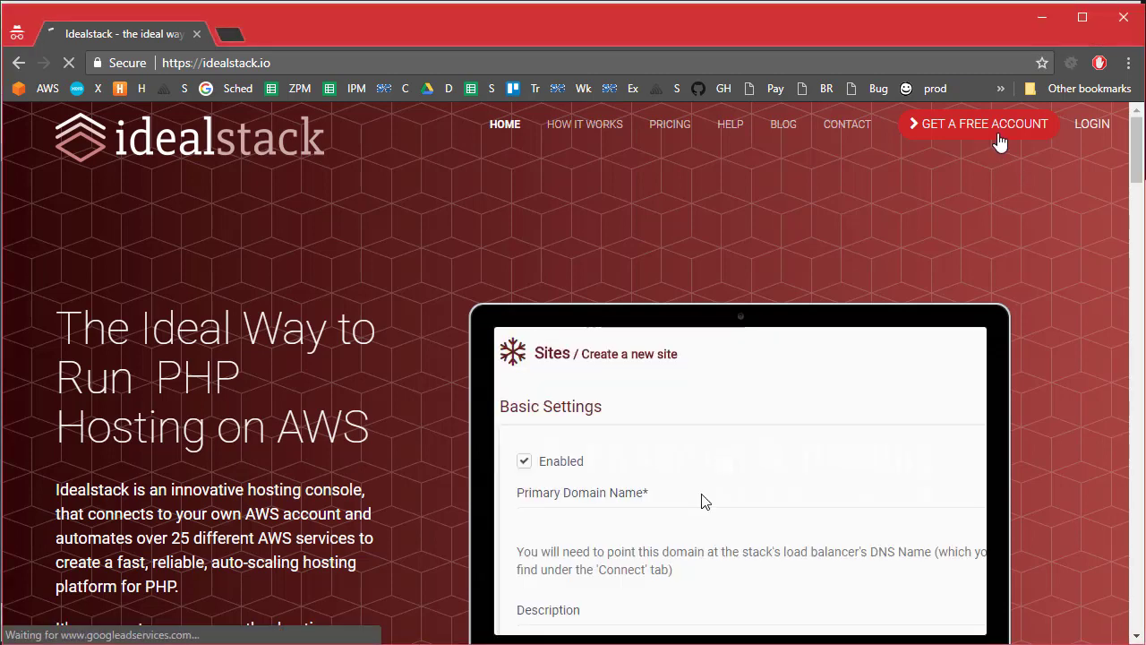
# Step: Sign up with the account holder's name, e-mail and password, accepting the terms of service
pyautogui.click(192, 325)
pyautogui.write('De')
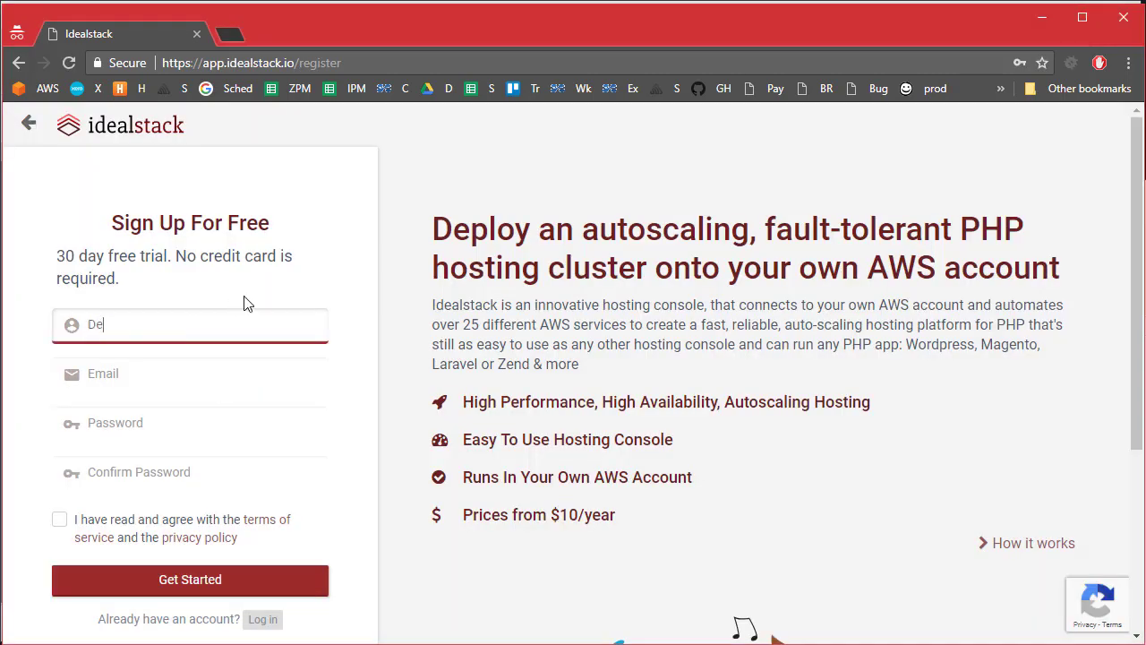
pyautogui.write('mo')
pyautogui.press('Tab')
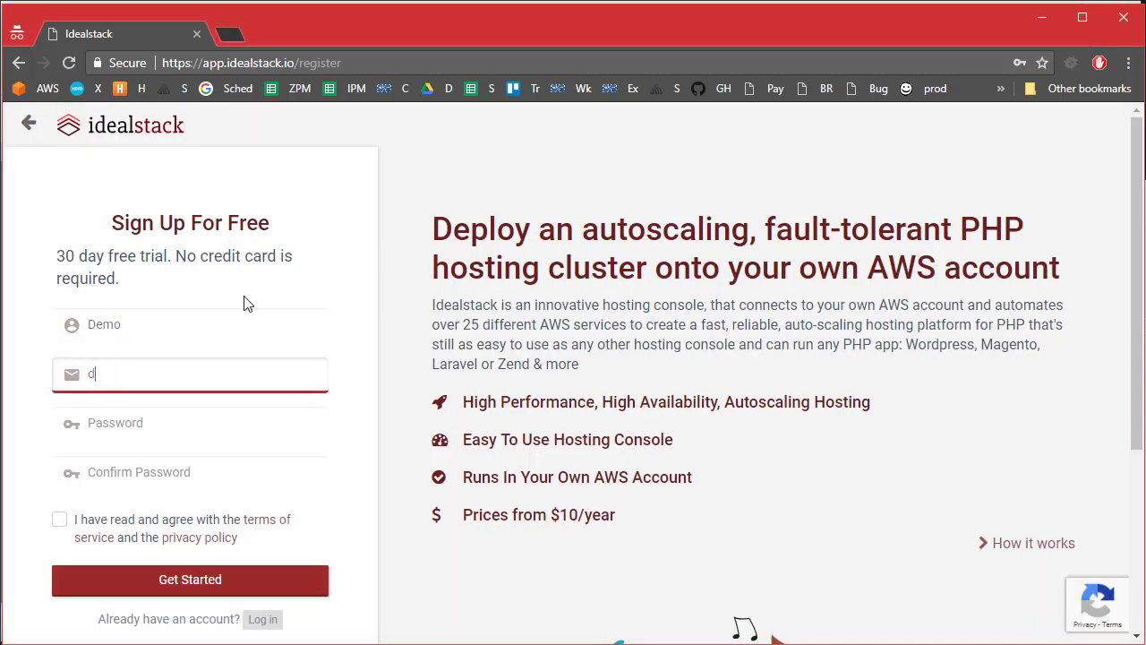
pyautogui.press('Tab')
pyautogui.write('•••••')
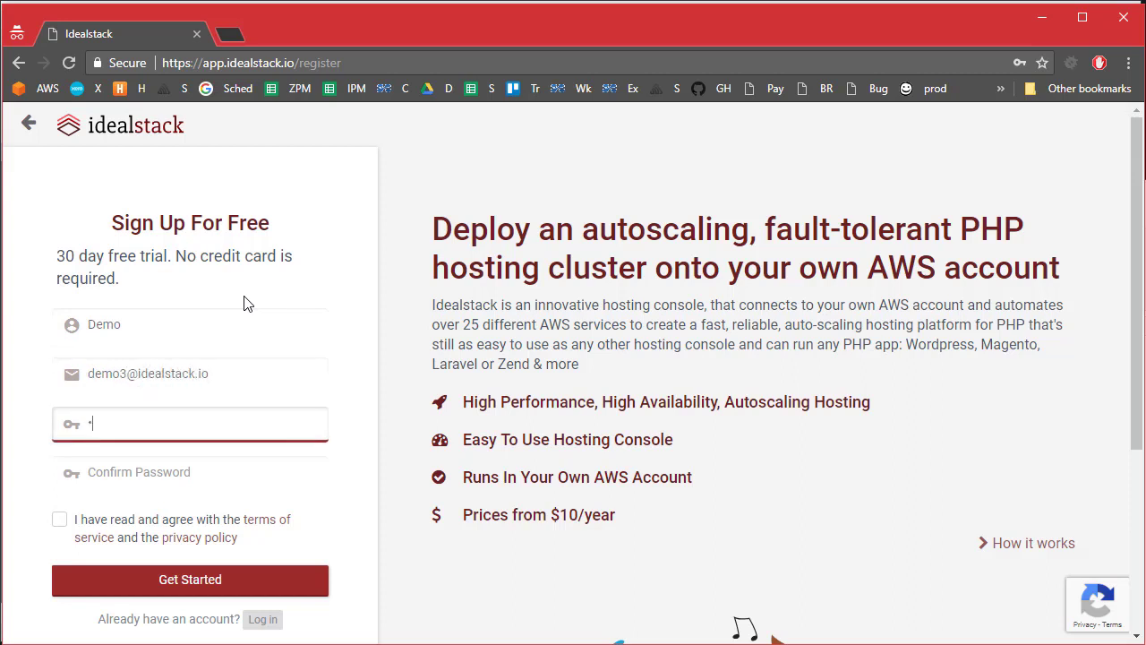
pyautogui.write('•••')
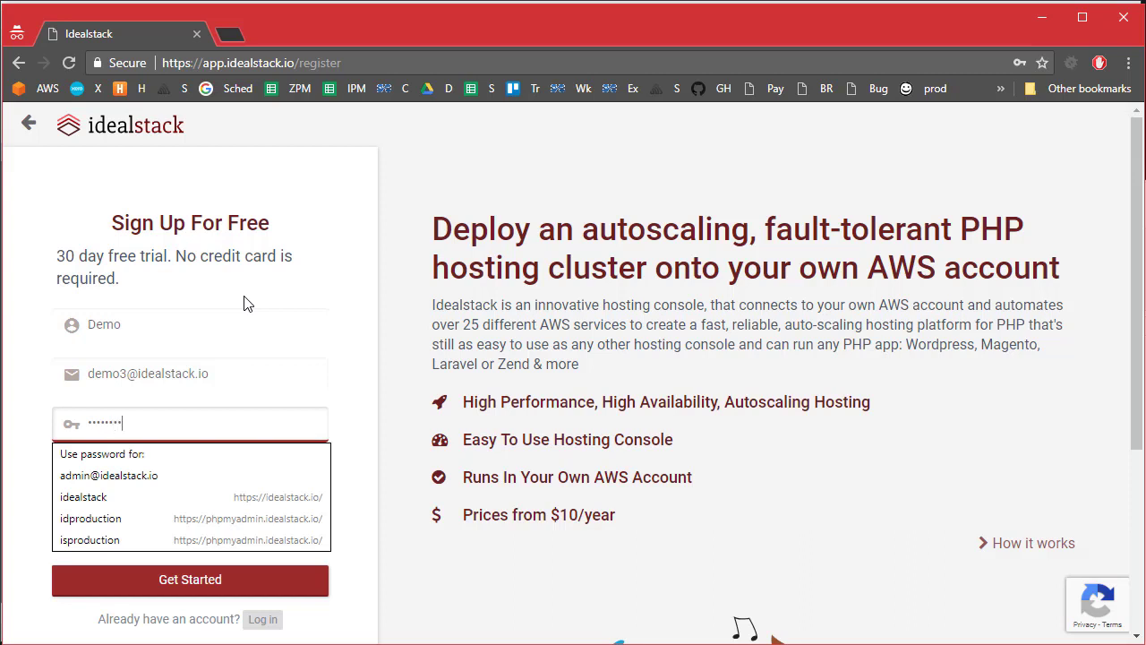
pyautogui.press('Tab')
pyautogui.write('••••••••')
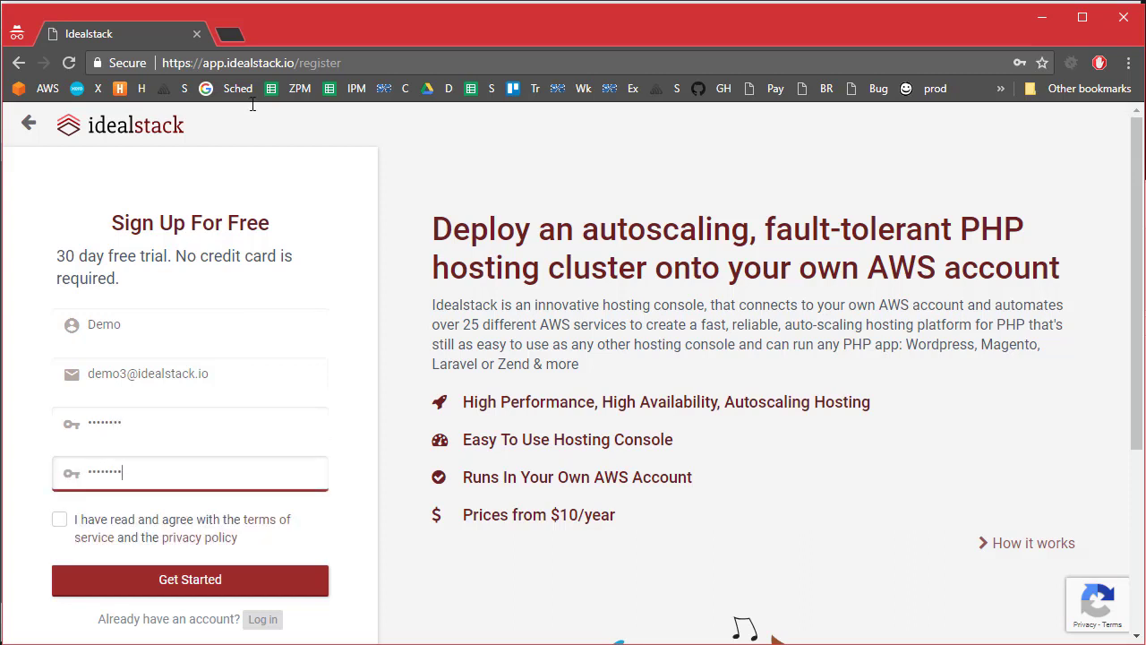
pyautogui.click(61, 526)
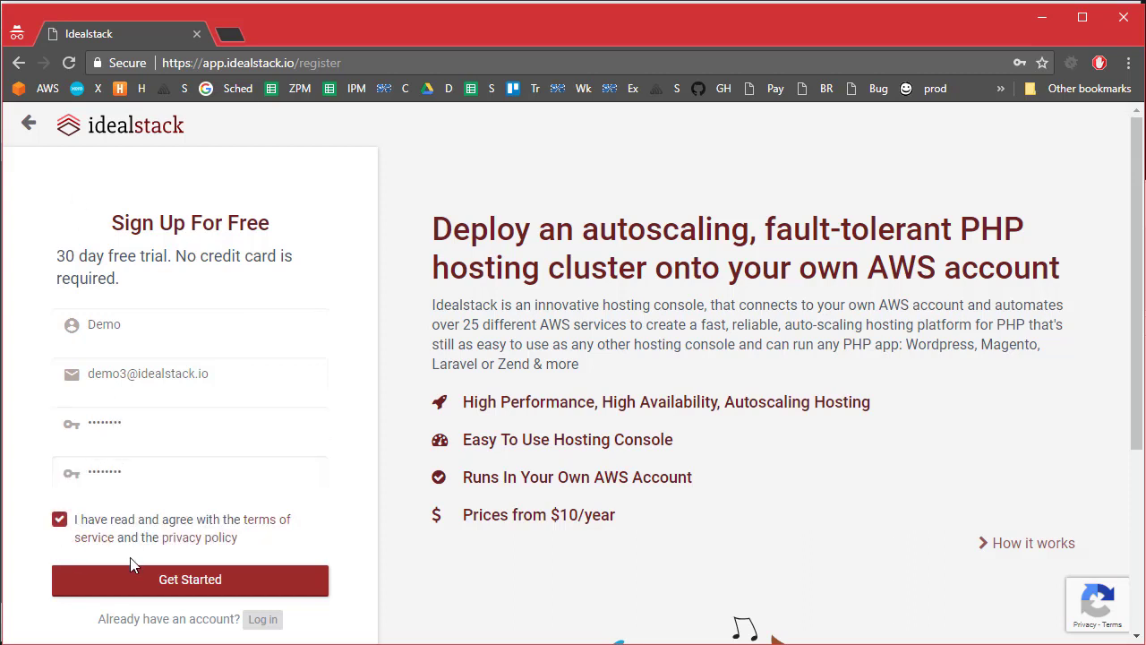
pyautogui.click(146, 582)
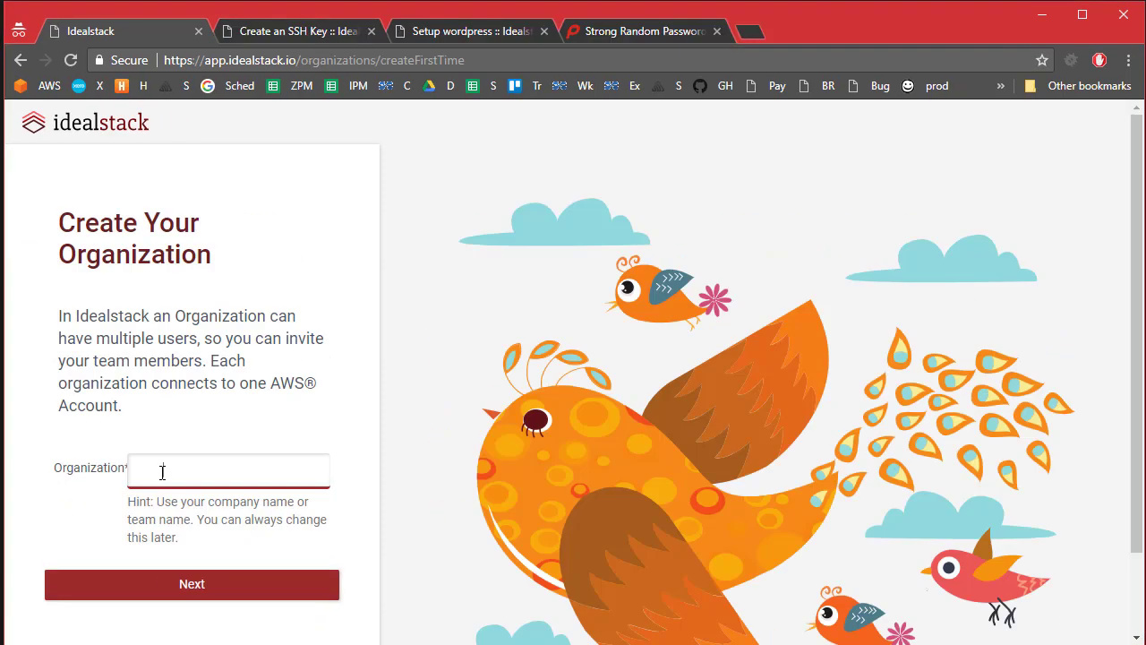
# Step: Name the organization 'Demo Organization' and launch the AWS CloudFormation template that creates the Idealstack user
pyautogui.write('Demo Organization')
pyautogui.click(177, 583)
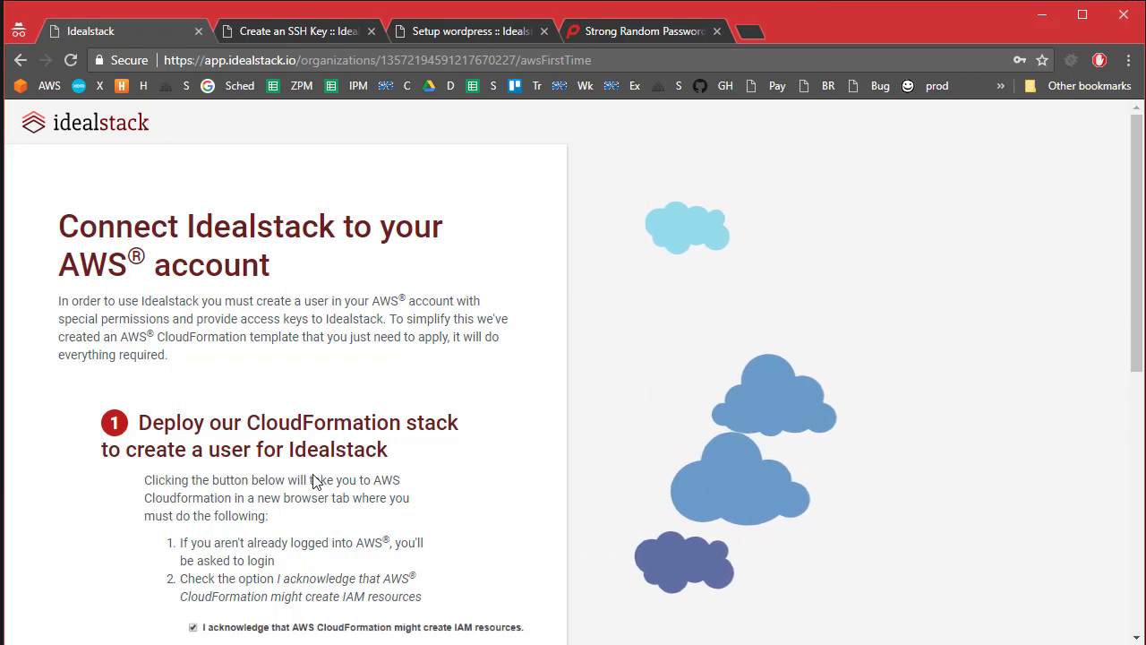
pyautogui.scroll(-2, 139, 435)
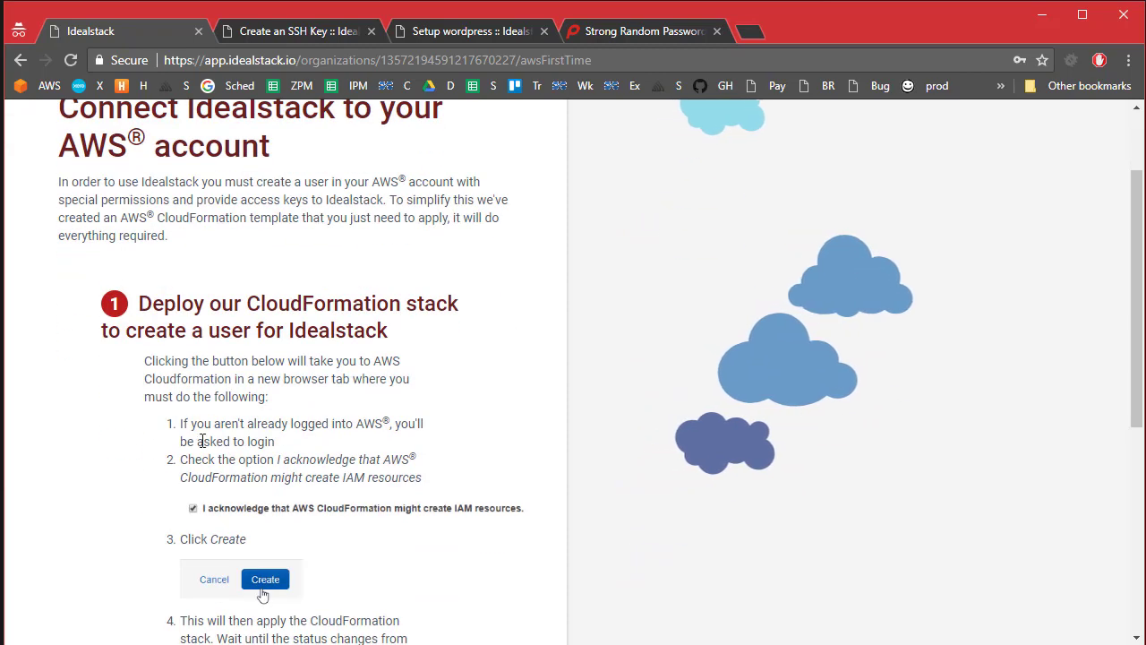
pyautogui.scroll(-2, 186, 570)
pyautogui.scroll(-2, 186, 570)
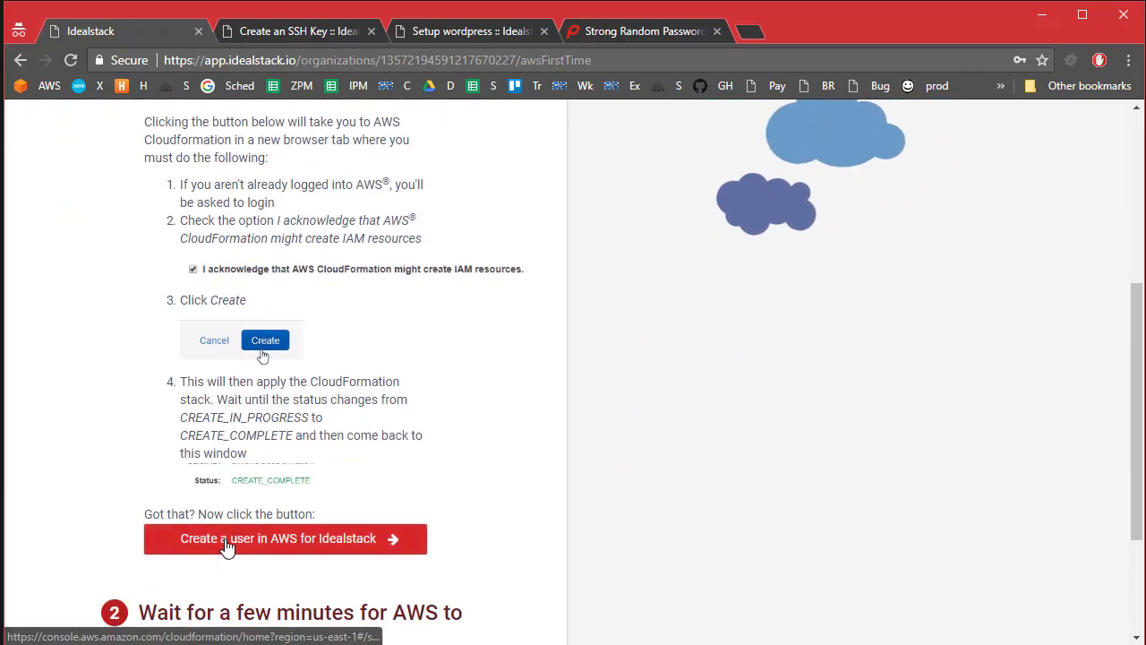
pyautogui.click(224, 546)
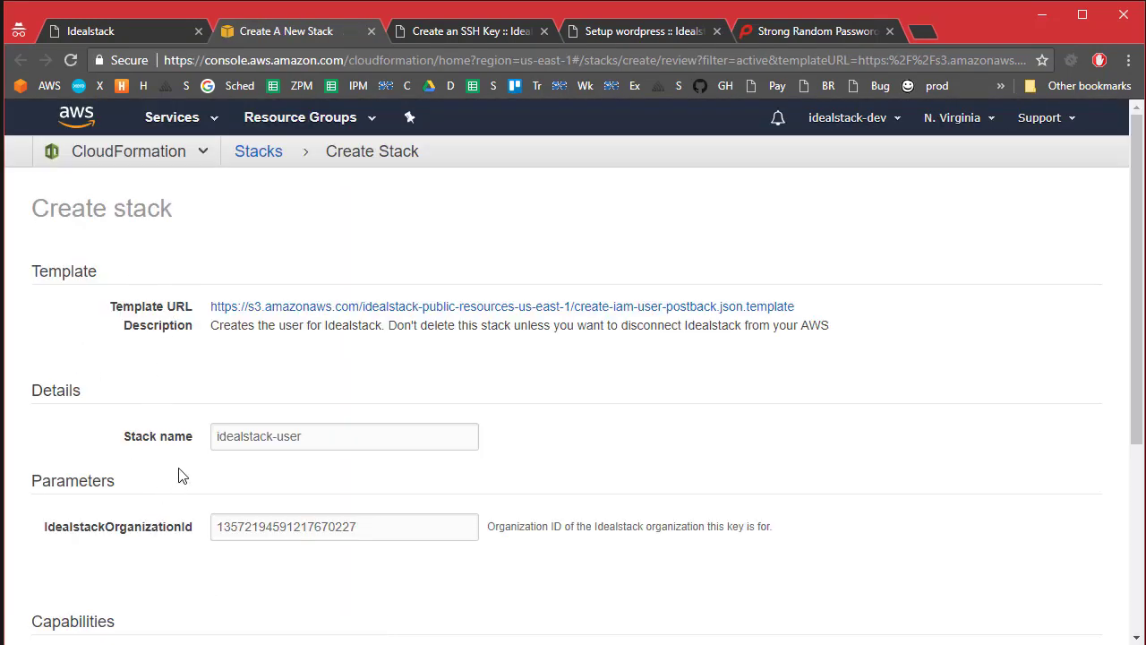
# Step: Create the stack named idealstack-user23123 with the IAM resource acknowledgement ticked
pyautogui.scroll(-3, 150, 579)
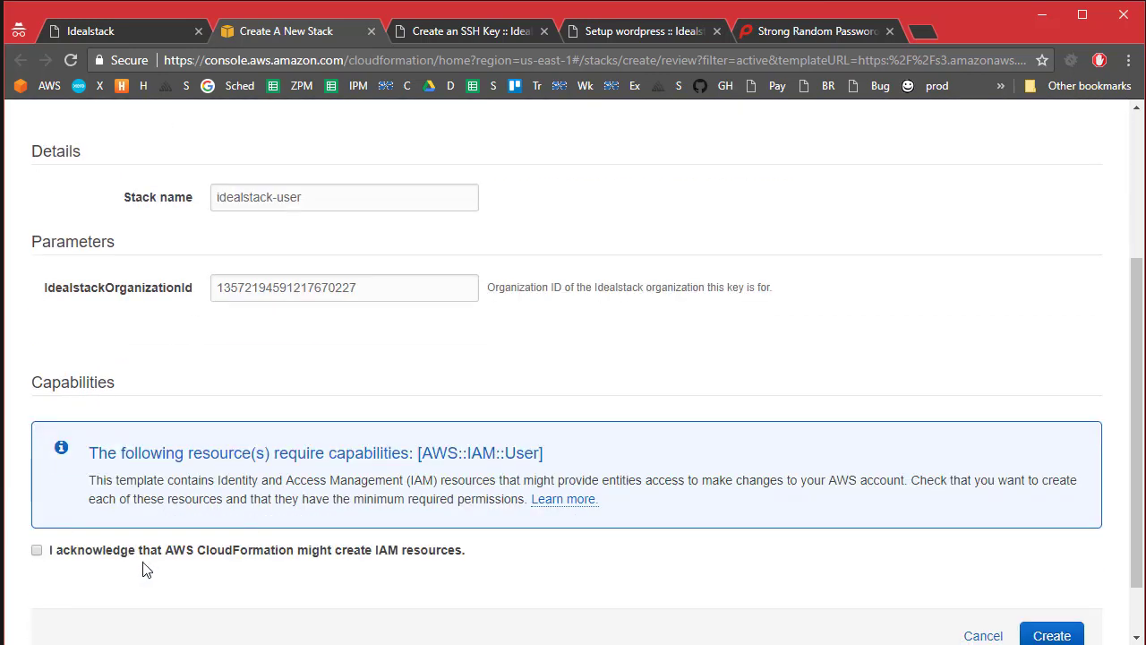
pyautogui.scroll(3, 143, 570)
pyautogui.click(318, 441)
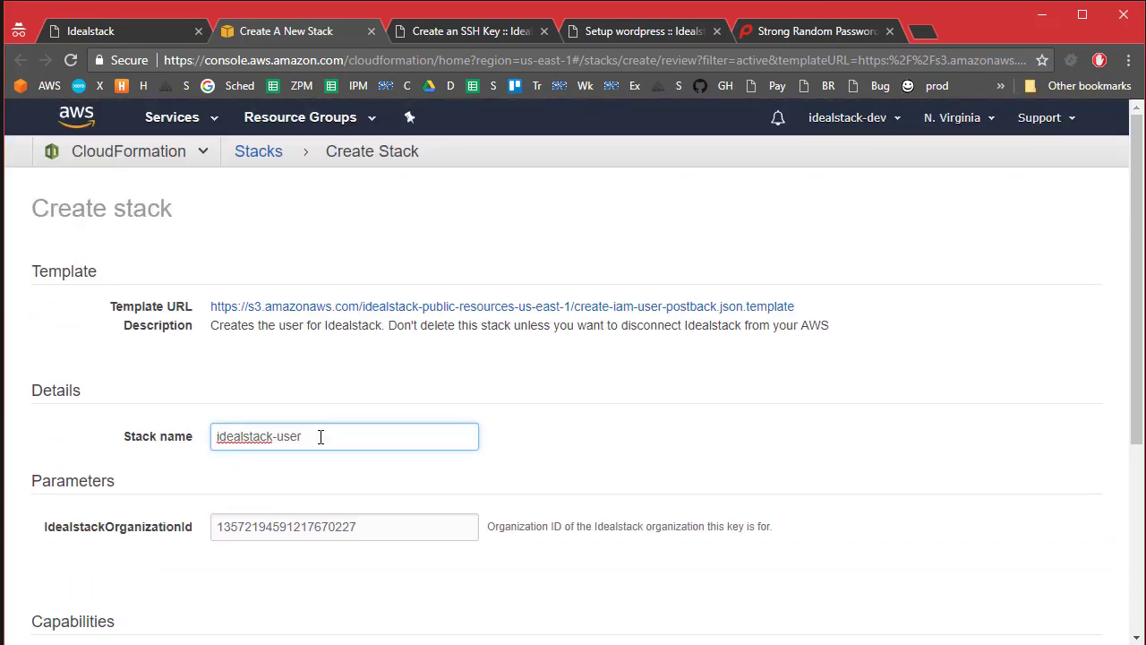
pyautogui.write('23123')
pyautogui.scroll(-3, 318, 481)
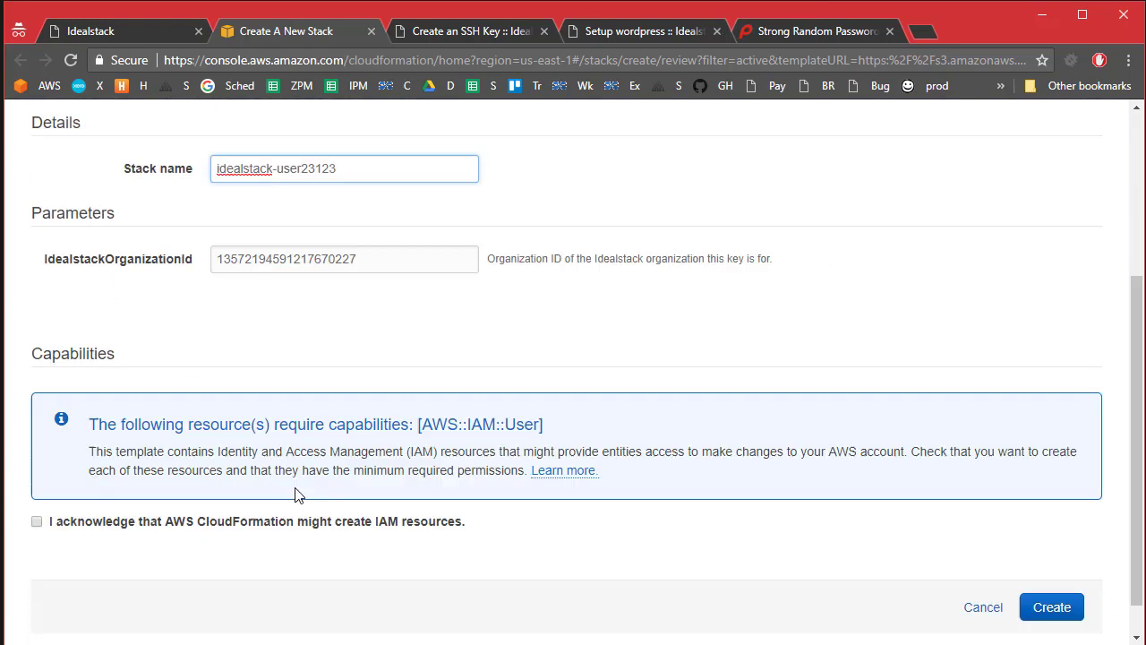
pyautogui.click(49, 481)
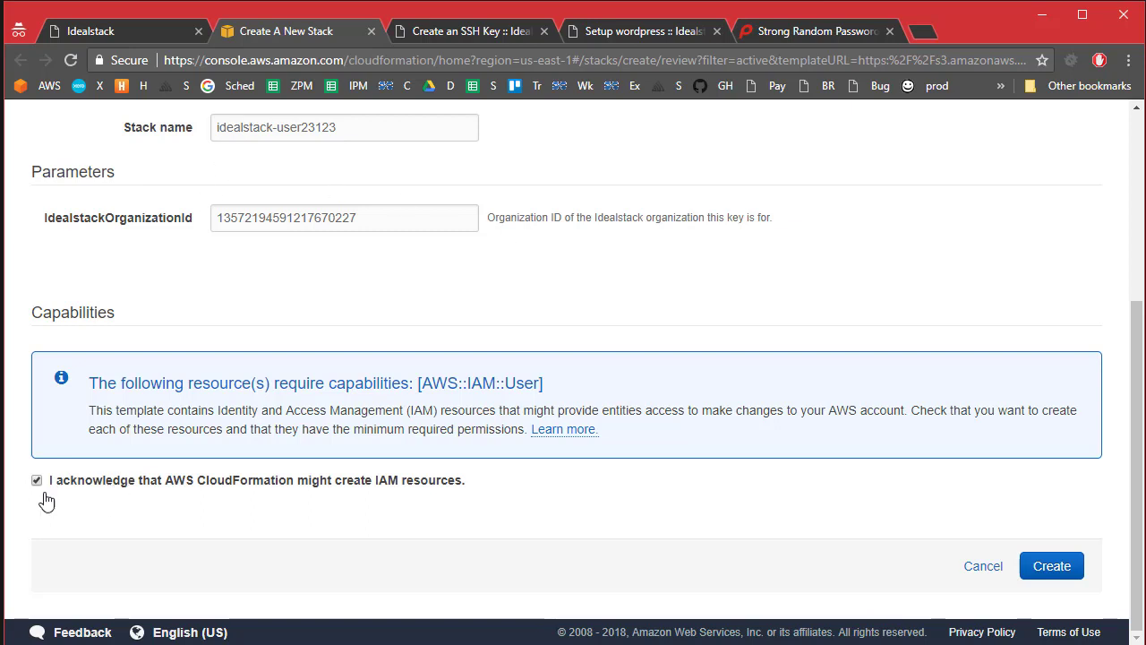
pyautogui.click(1066, 569)
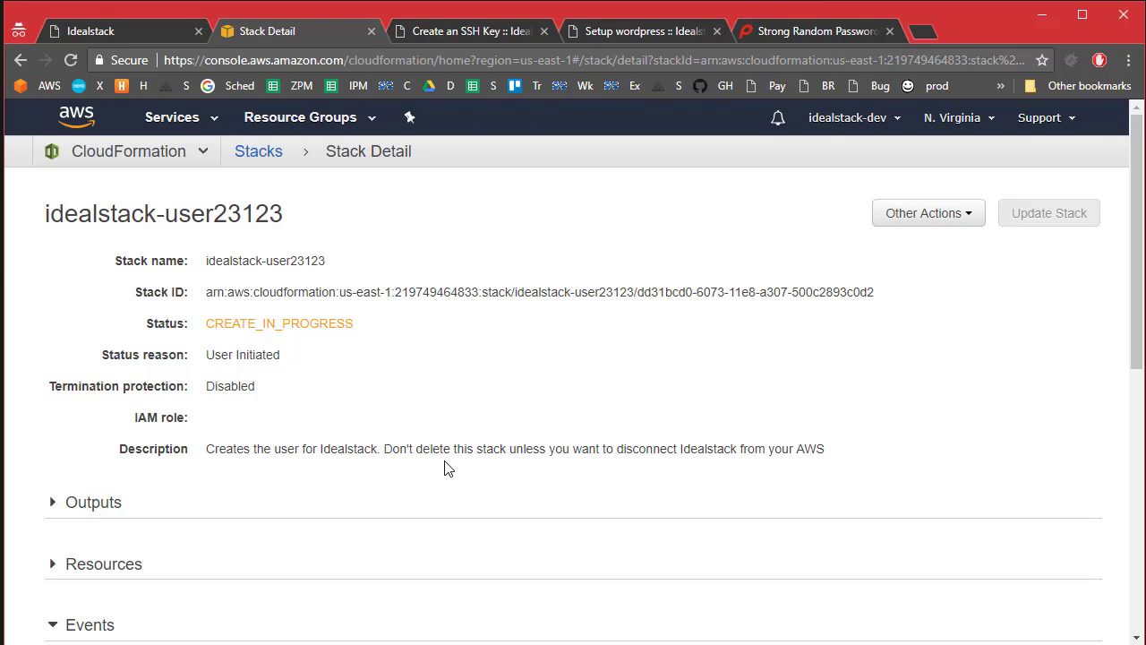
# Step: Refresh the idealstack-user23123 status until CREATE_COMPLETE, then close the AWS tab
pyautogui.press('F5')
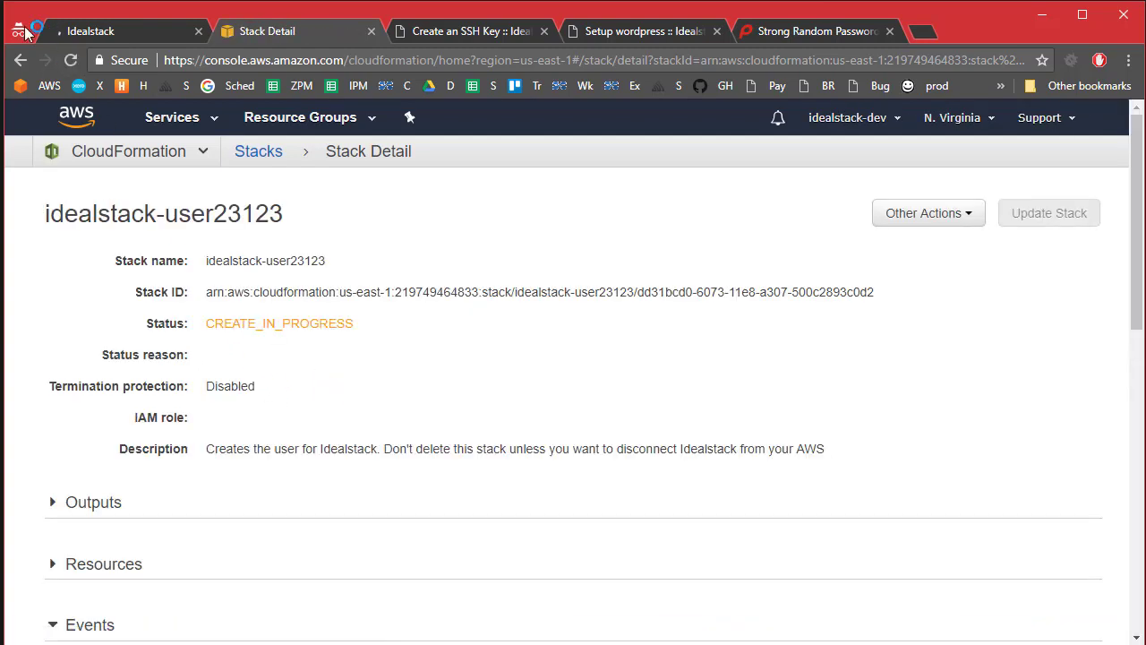
pyautogui.click(71, 60)
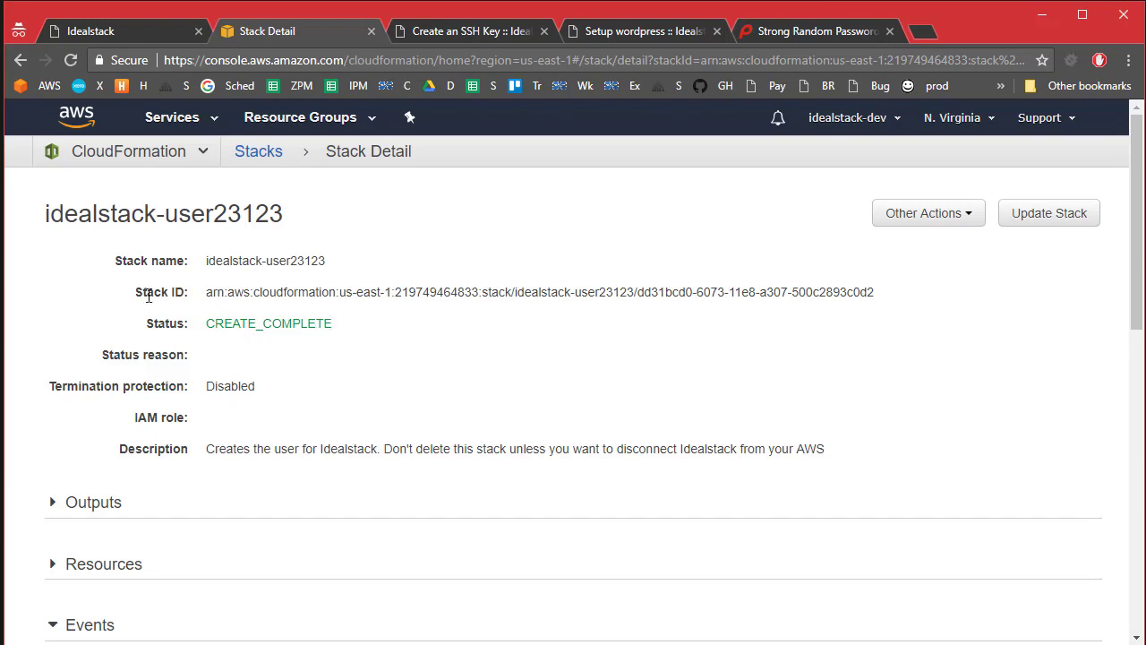
pyautogui.click(372, 32)
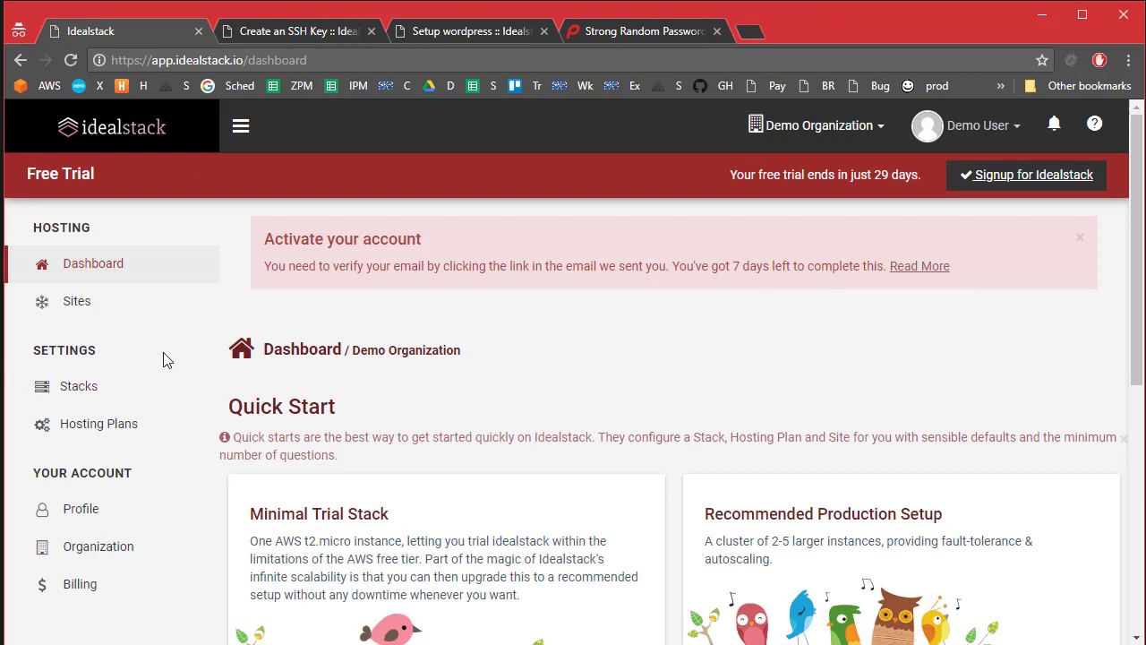
pyautogui.scroll(-3, 743, 552)
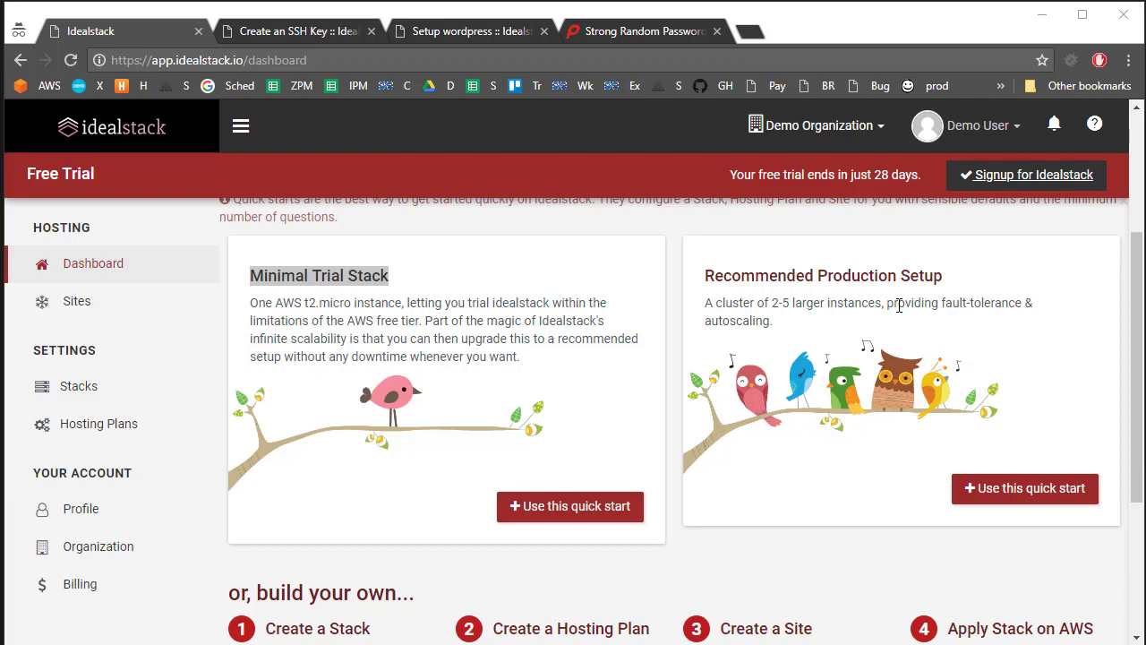
# Step: Start the Recommended Production Setup in region US West (Oregon), reviewing the stack name
pyautogui.click(1024, 500)
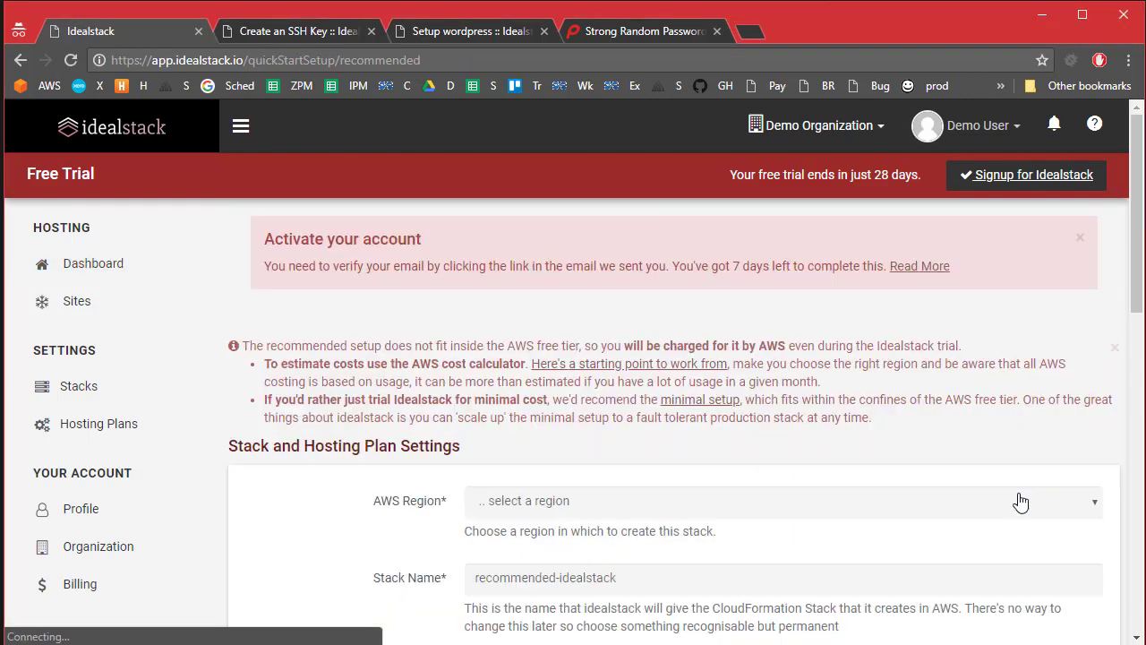
pyautogui.scroll(-3, 501, 495)
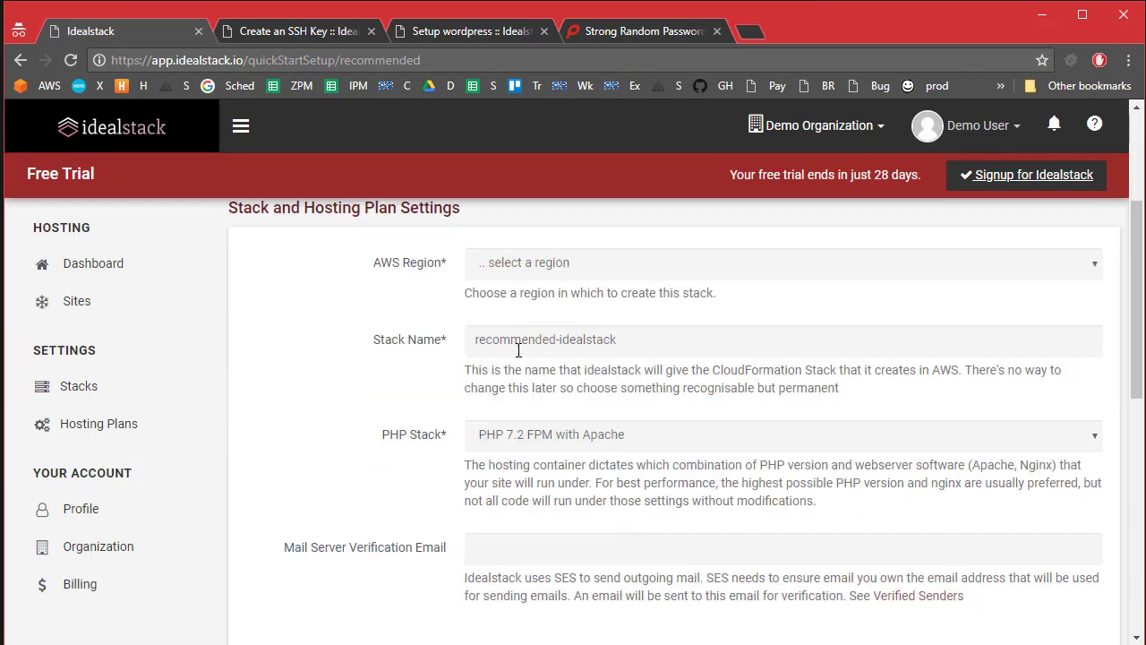
pyautogui.click(562, 263)
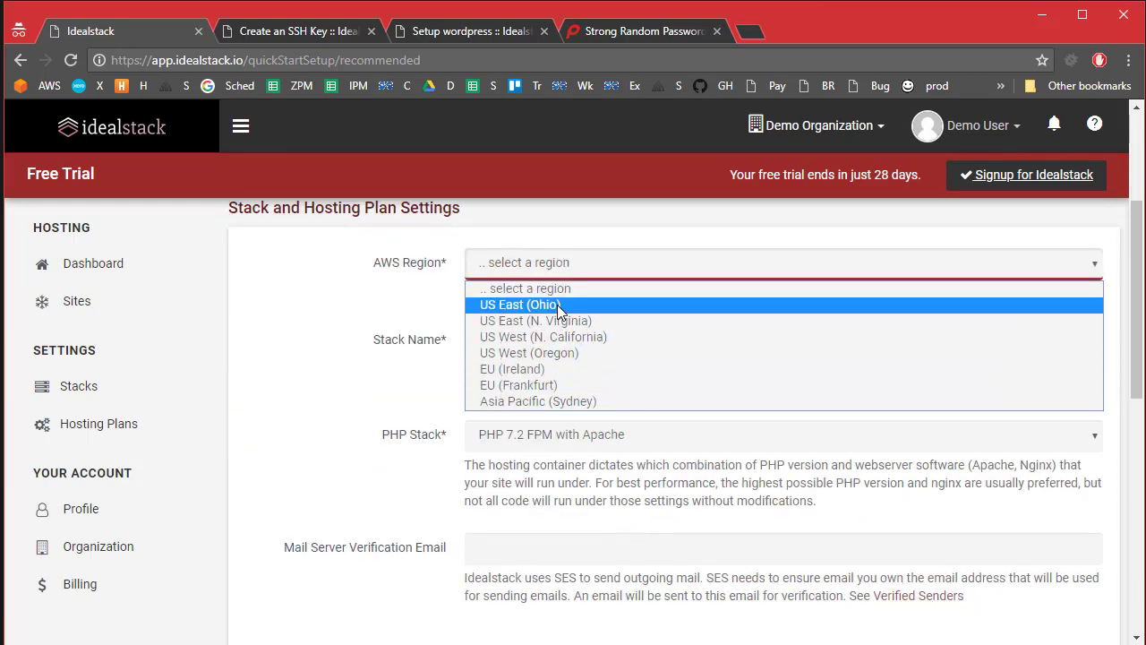
pyautogui.click(558, 354)
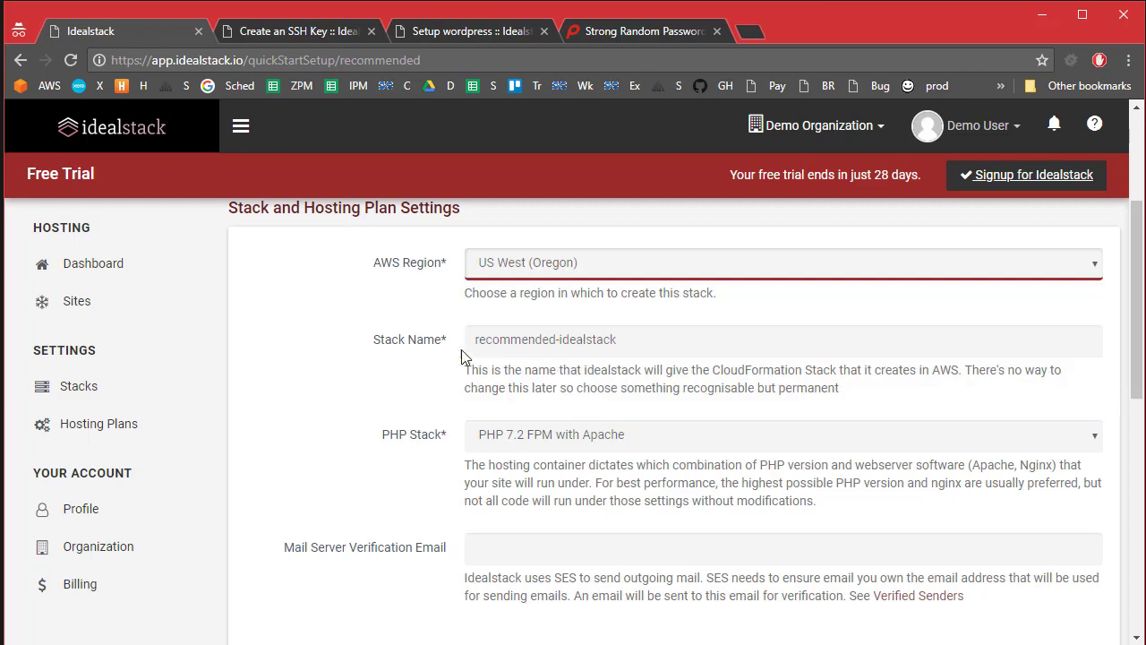
pyautogui.click(532, 338)
pyautogui.click(678, 344)
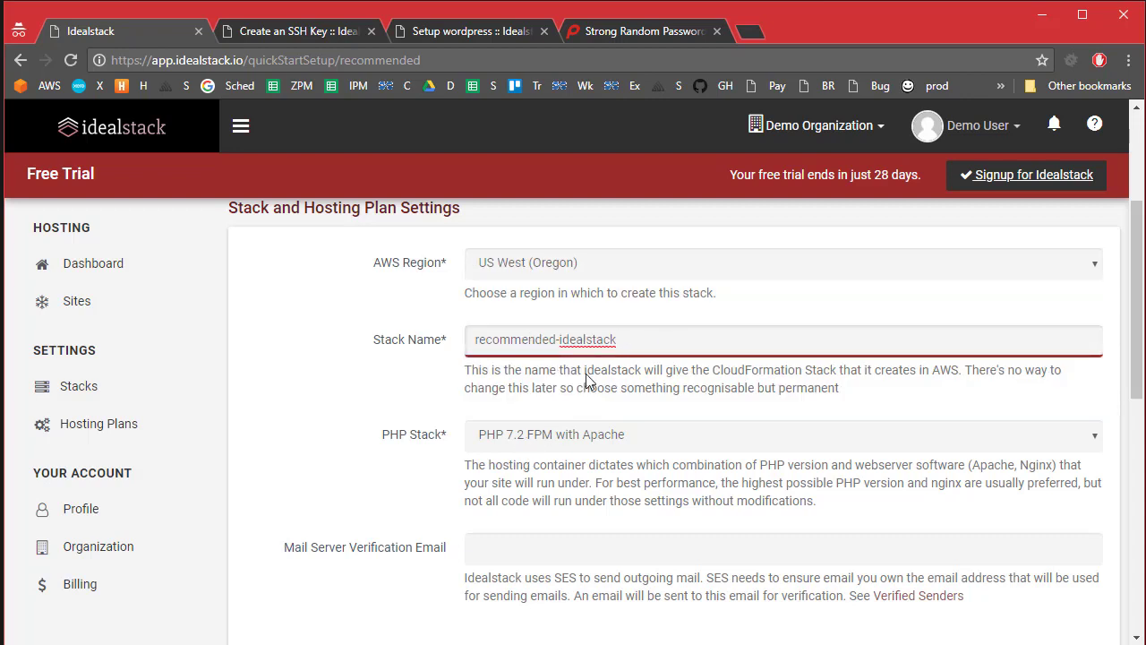
pyautogui.click(569, 536)
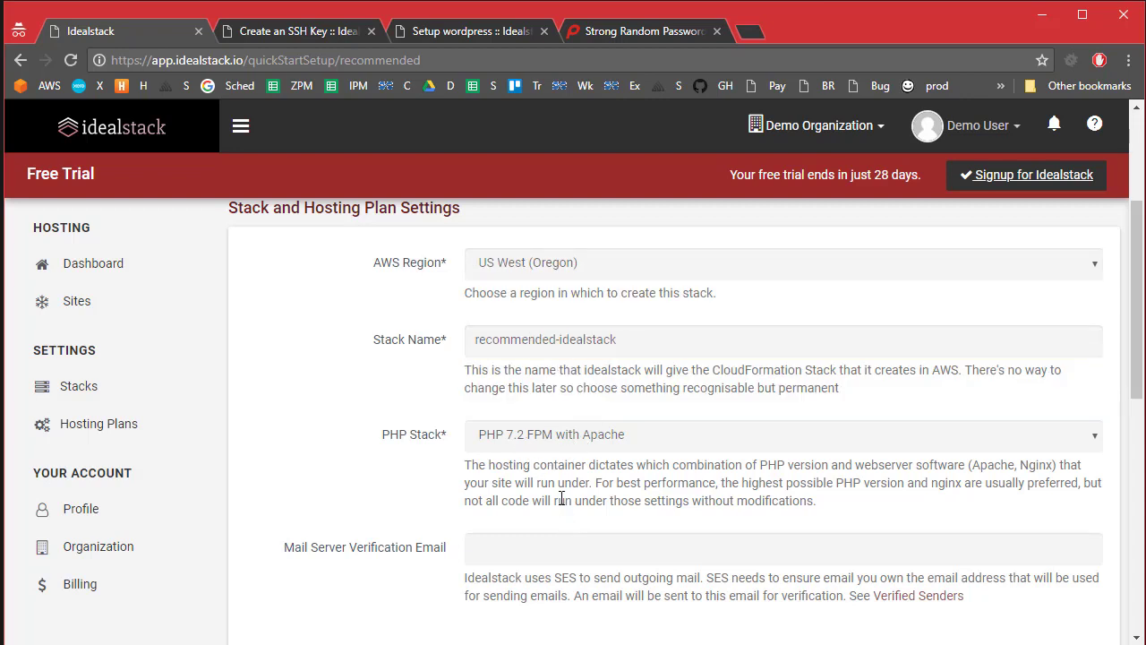
pyautogui.scroll(-2, 566, 403)
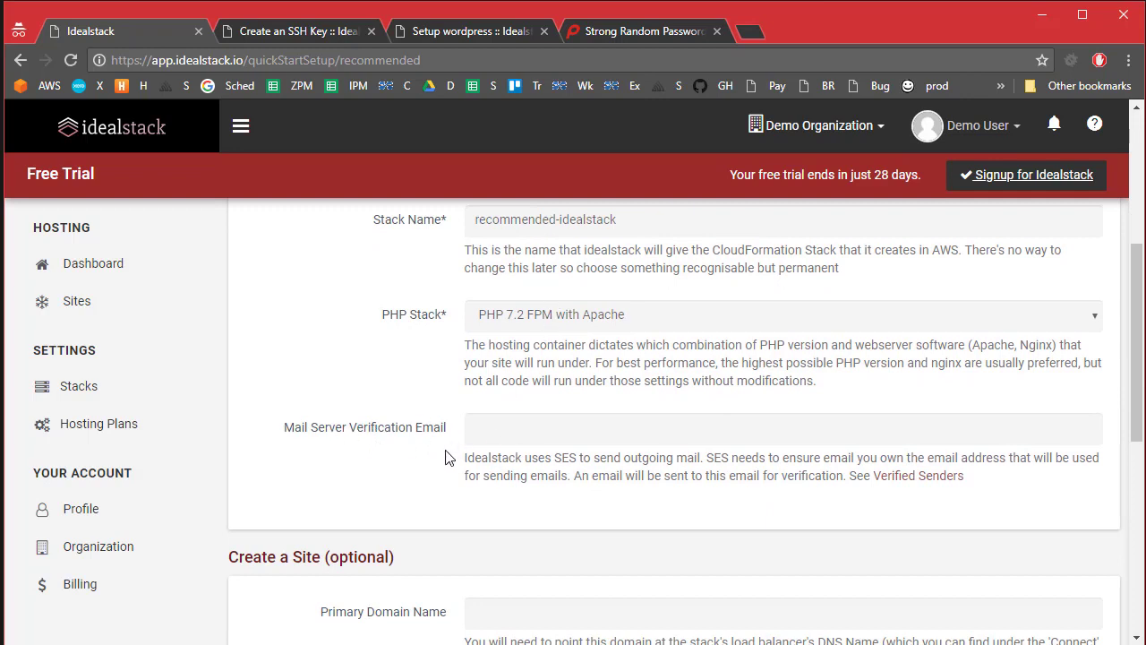
# Step: Enter the verification e-mail address, primary domain demo.idealstack.io and SFTP username demowebsite
pyautogui.click(520, 436)
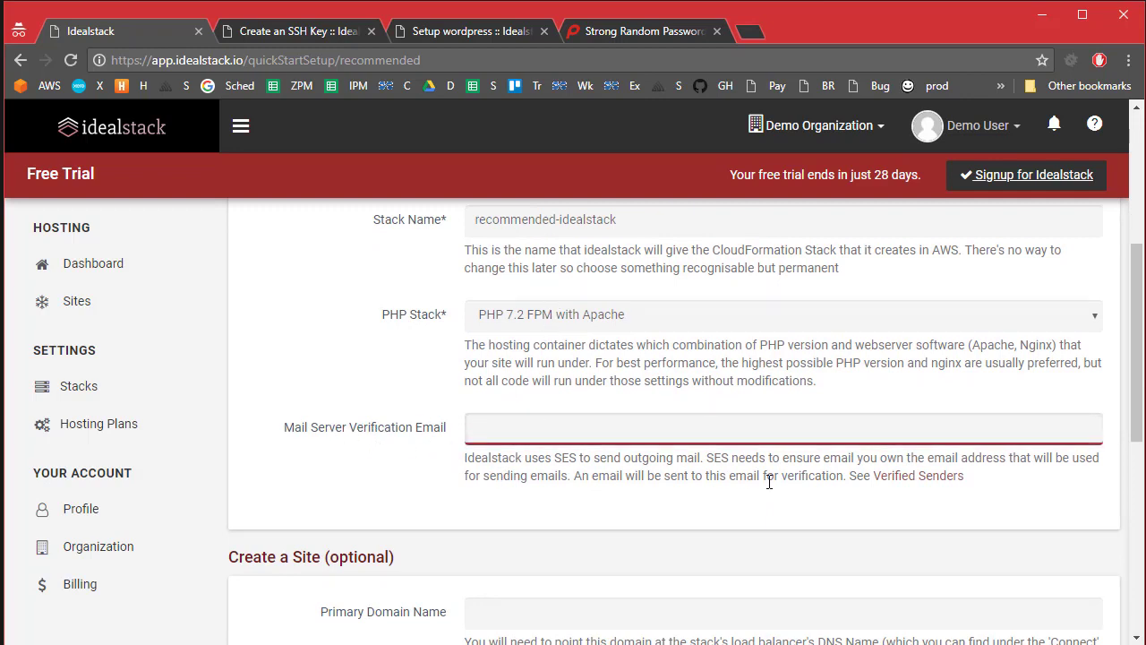
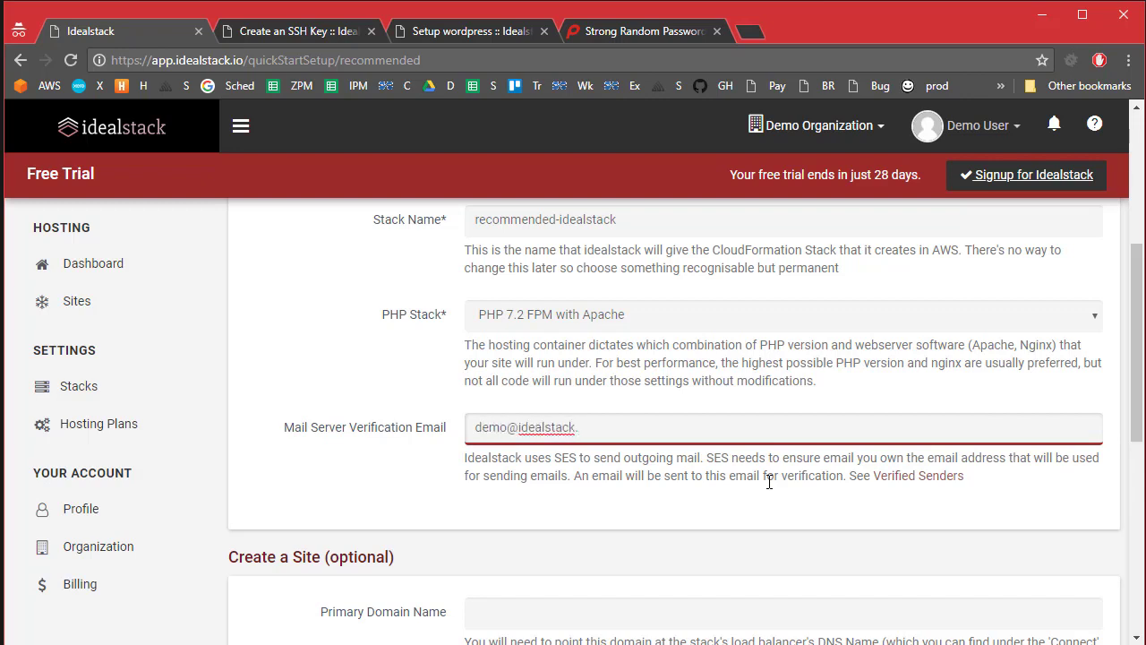
pyautogui.scroll(-3, 767, 494)
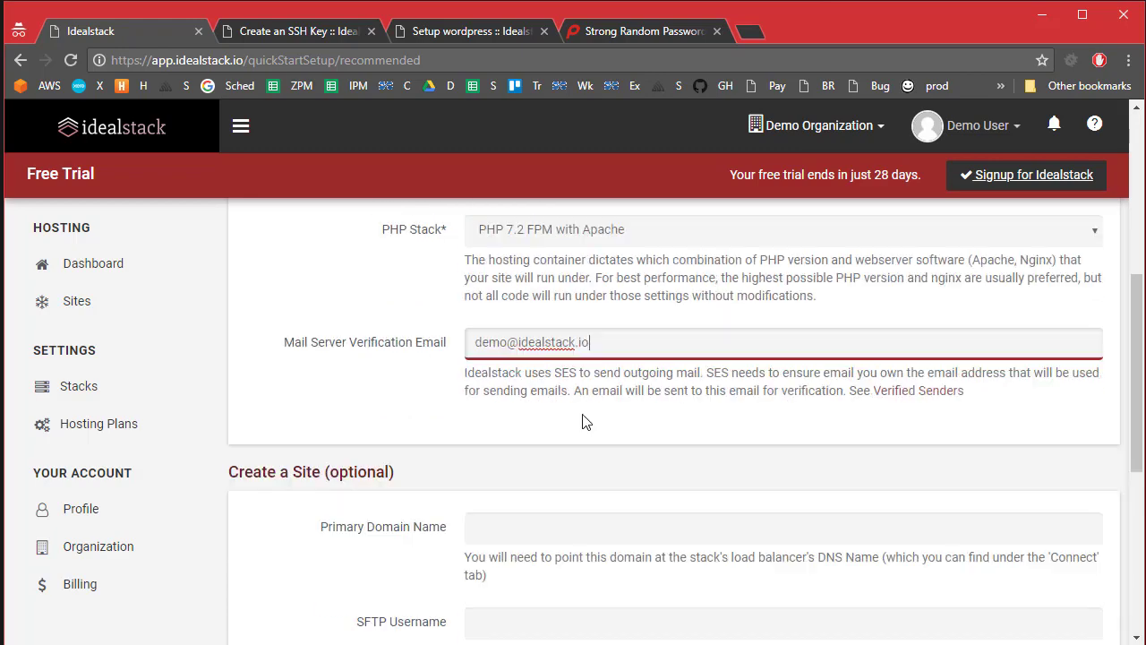
pyautogui.click(521, 372)
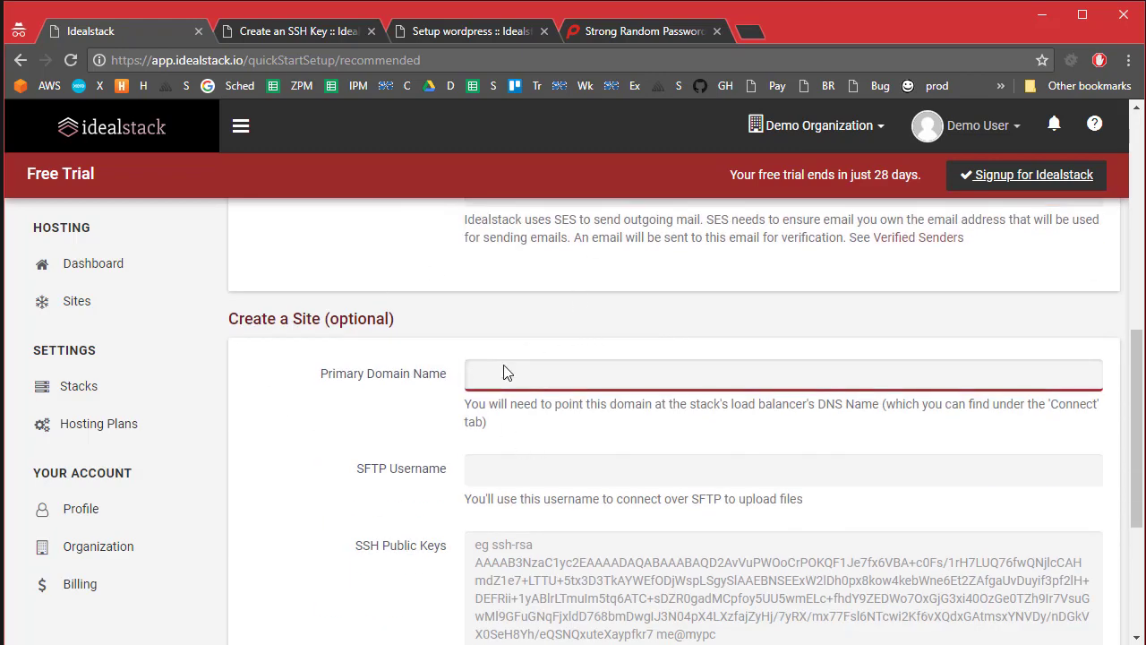
pyautogui.scroll(-1, 470, 421)
pyautogui.scroll(-1, 457, 429)
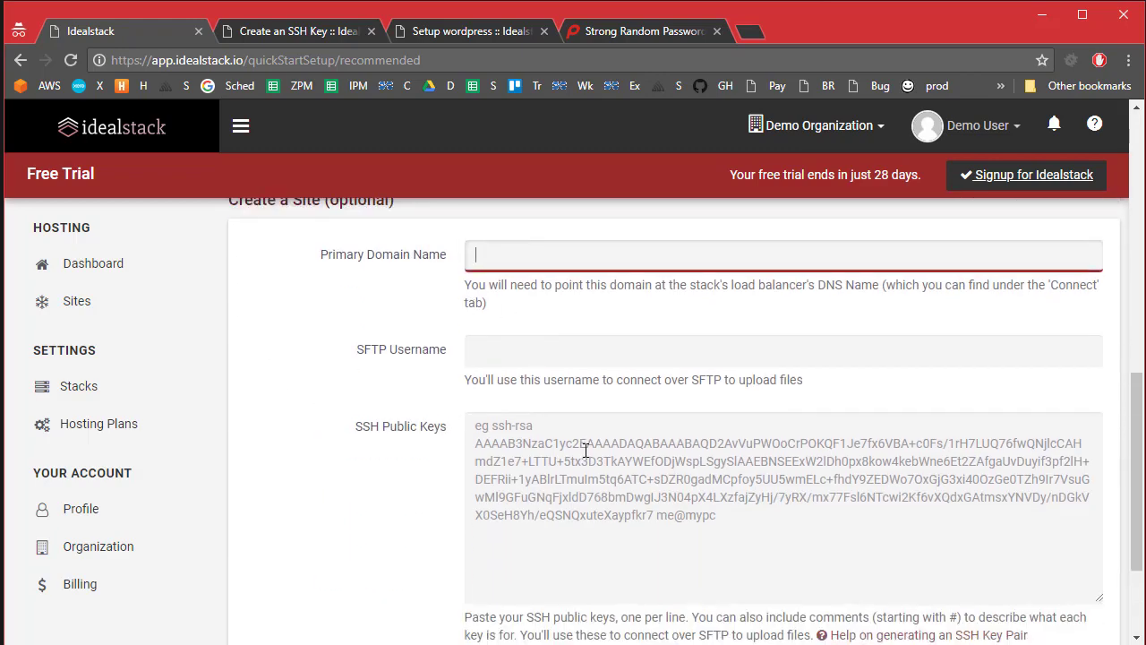
pyautogui.write('demo.idealstack.io')
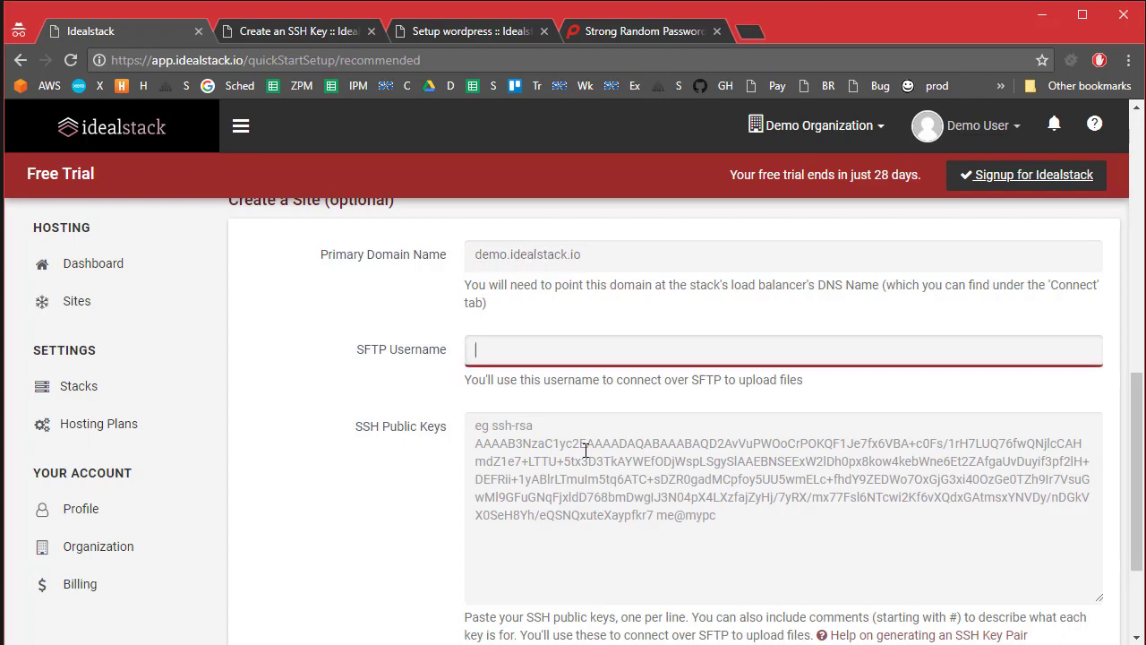
pyautogui.write('demowebsite')
# Step: Copy id_rsa.pub from the terminal and paste it into the SSH Public Keys field
pyautogui.click(613, 493)
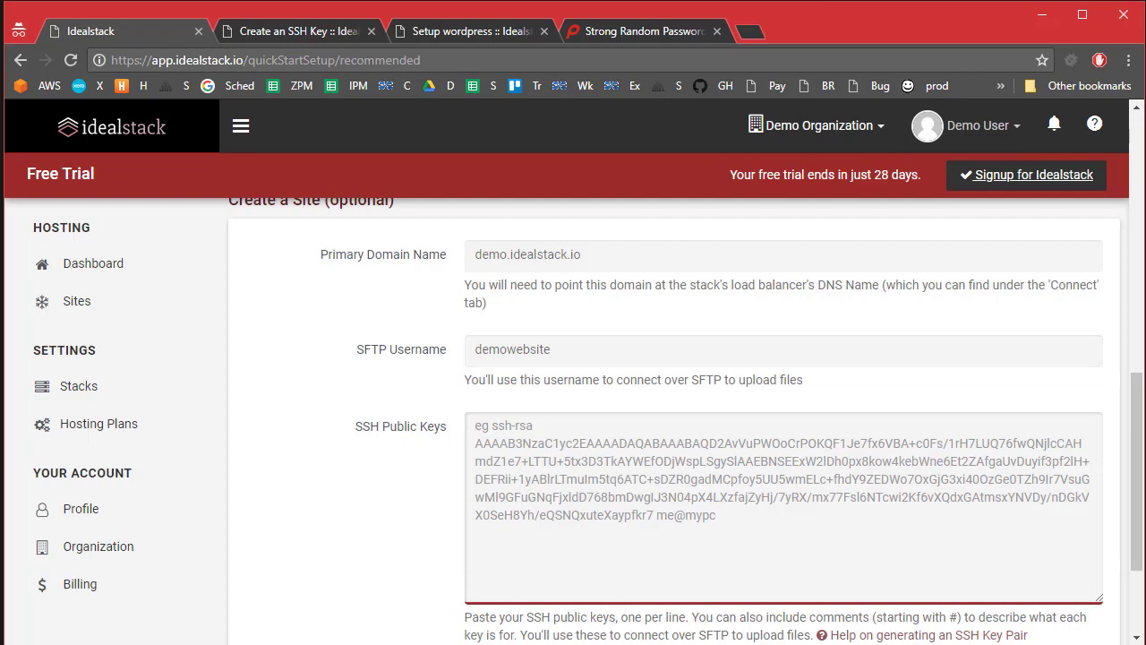
pyautogui.scroll(-2, 593, 532)
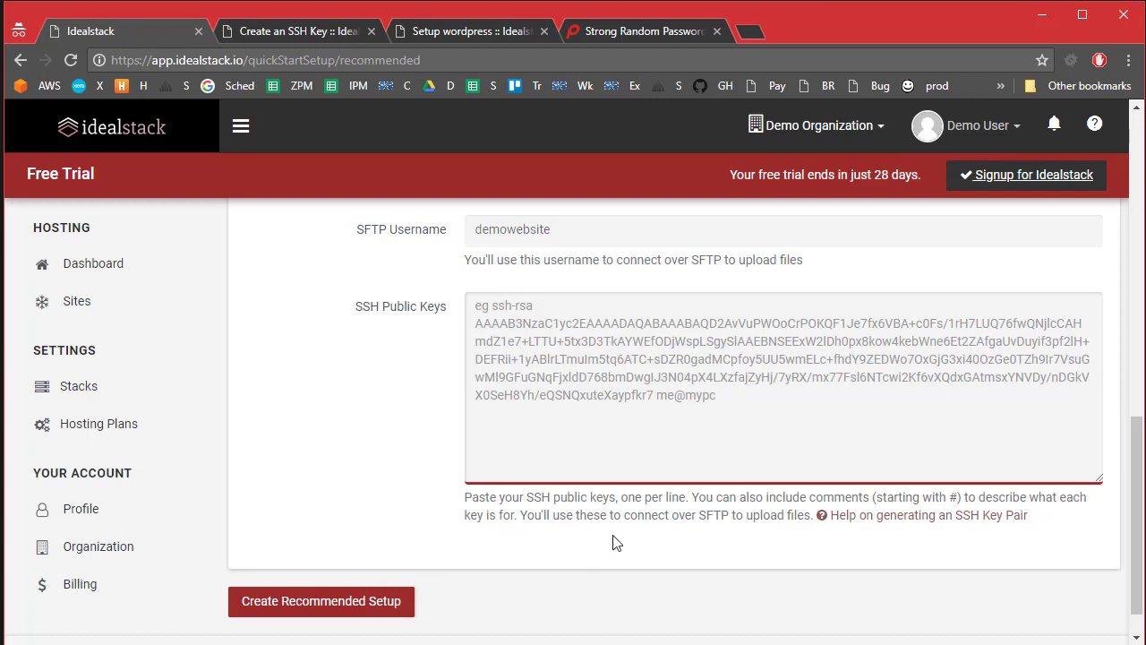
pyautogui.click(954, 524)
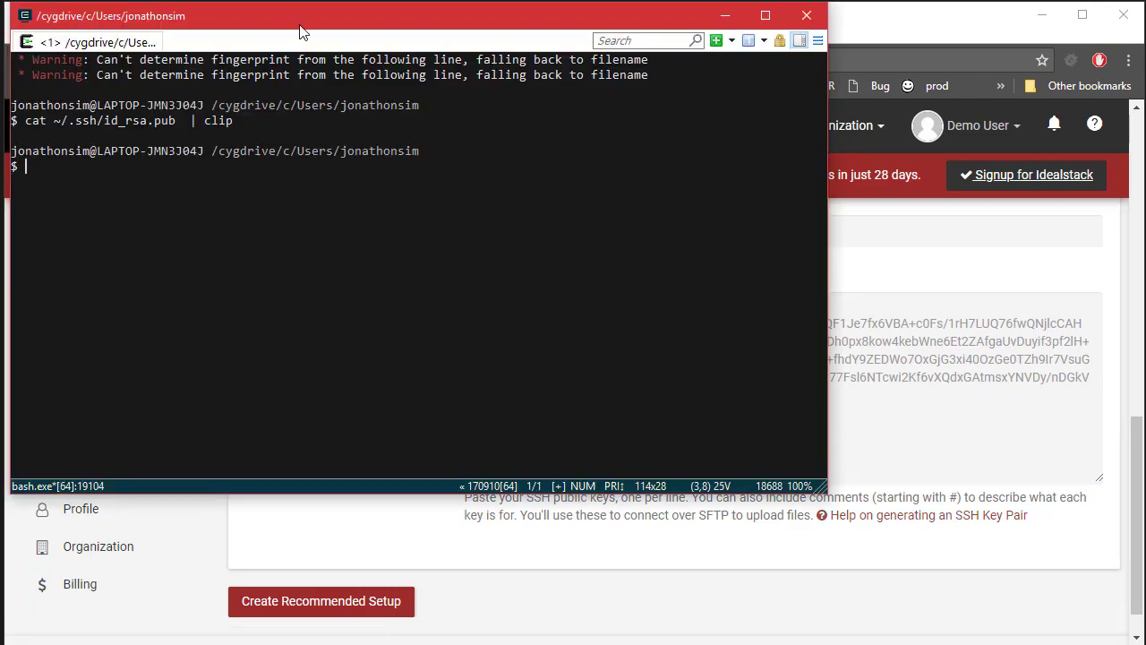
pyautogui.press('Up')
pyautogui.press('Return')
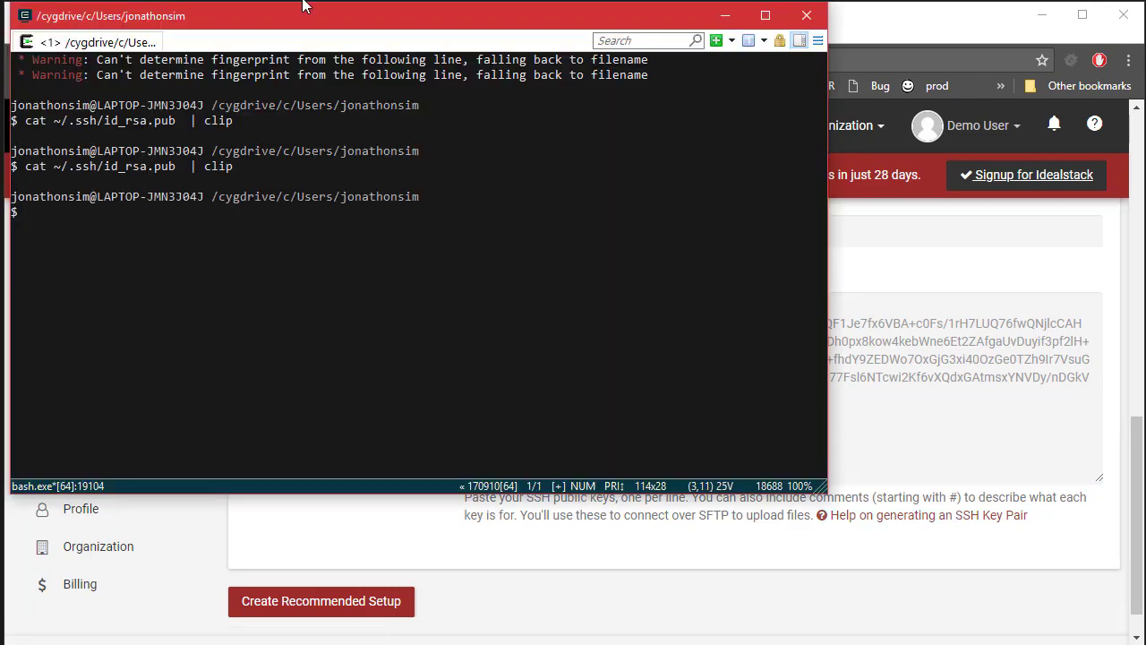
pyautogui.click(917, 385)
pyautogui.hotkey('ctrl', 'v')
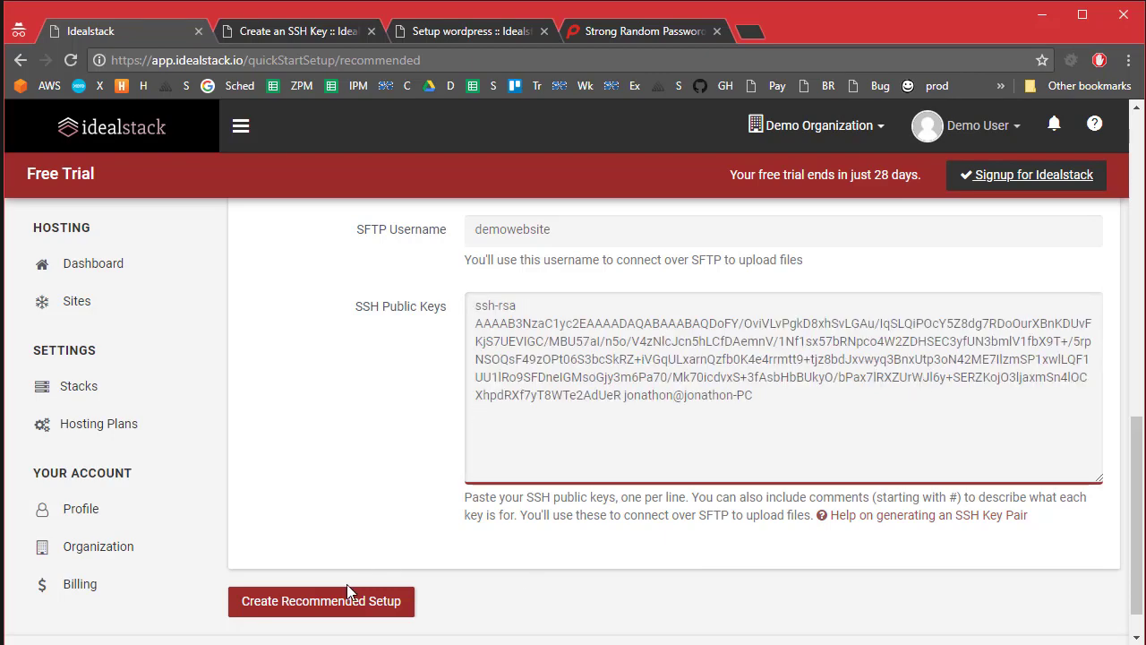
# Step: Create the recommended setup and recheck until Version v1 of recommended-idealstack can be applied
pyautogui.click(380, 601)
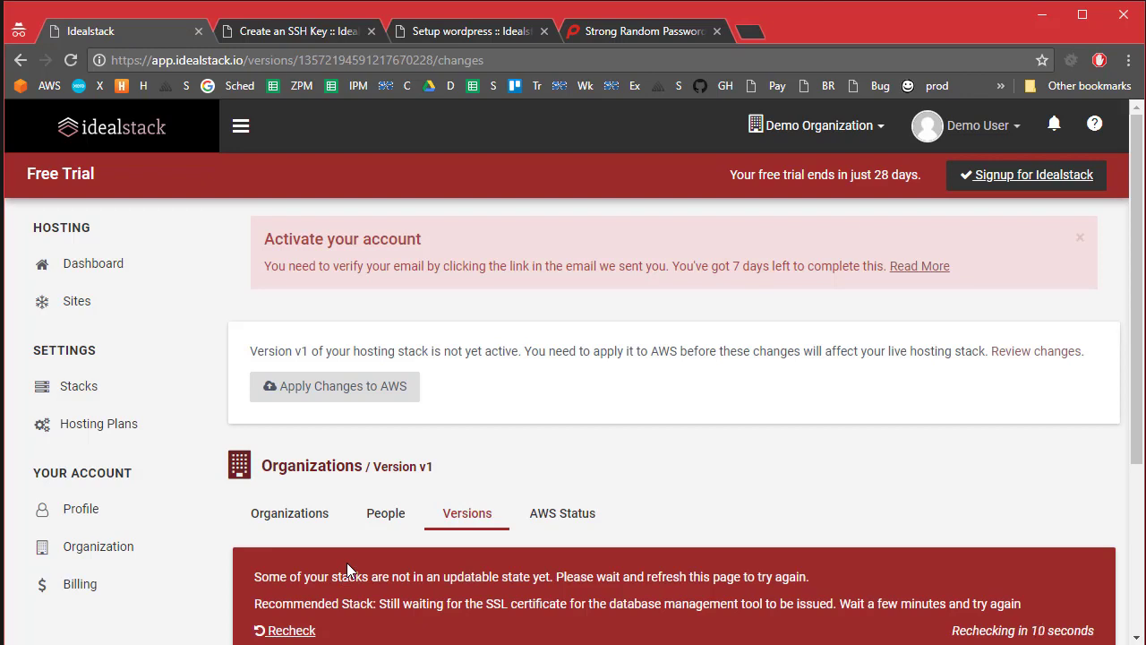
pyautogui.scroll(-3, 347, 565)
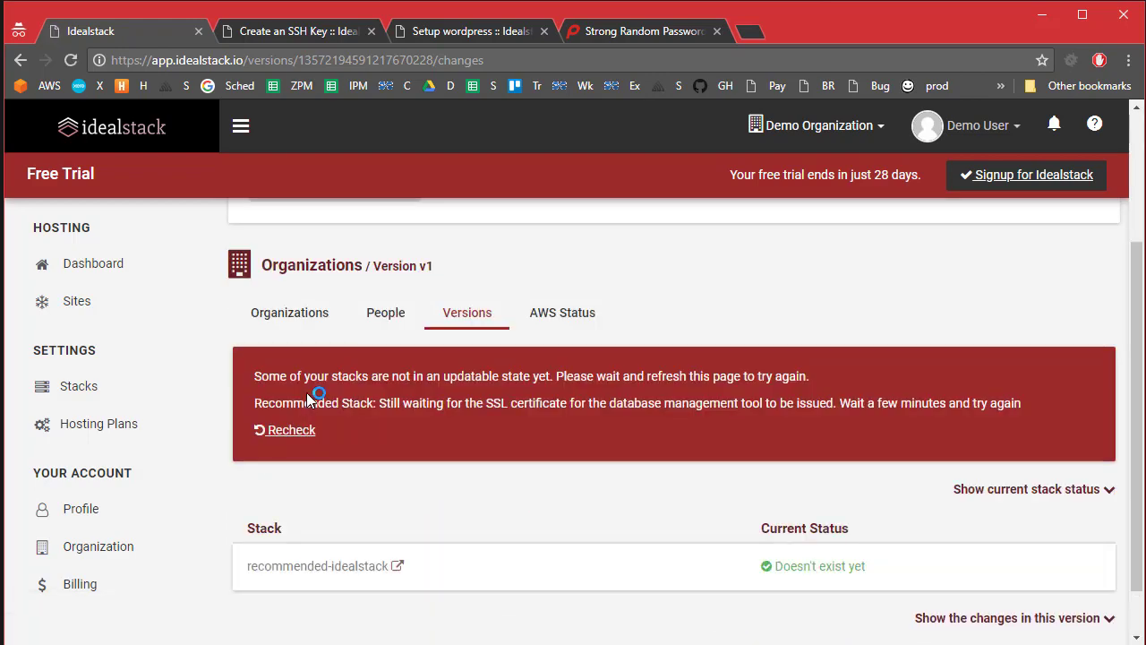
pyautogui.scroll(-1, 525, 522)
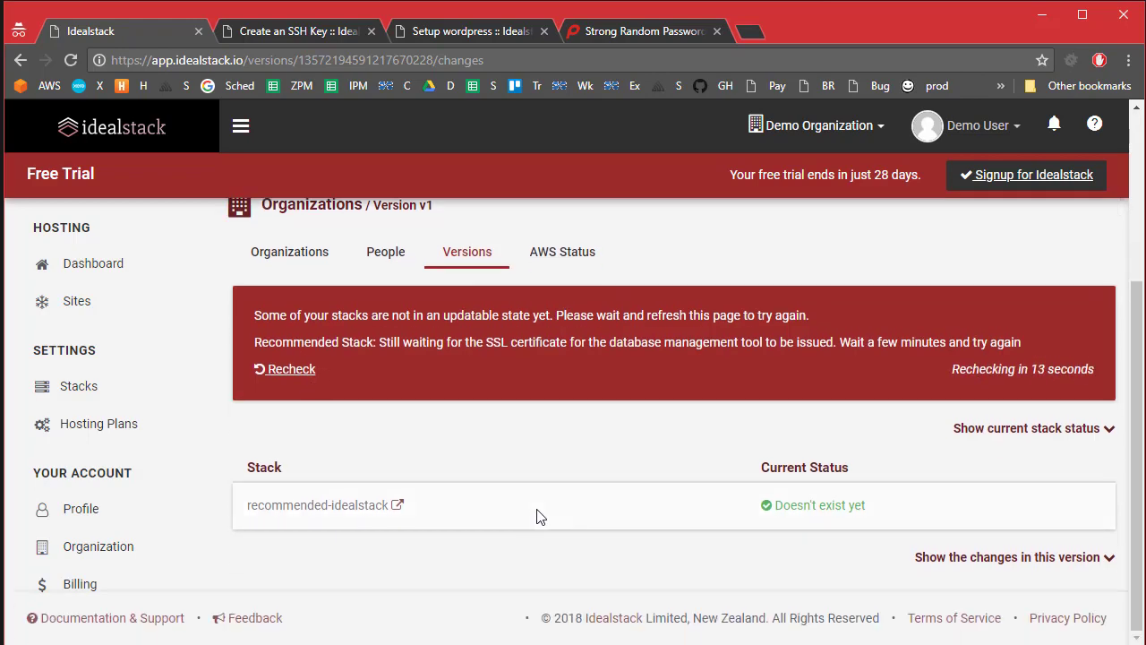
pyautogui.scroll(3, 533, 511)
pyautogui.scroll(-3, 528, 515)
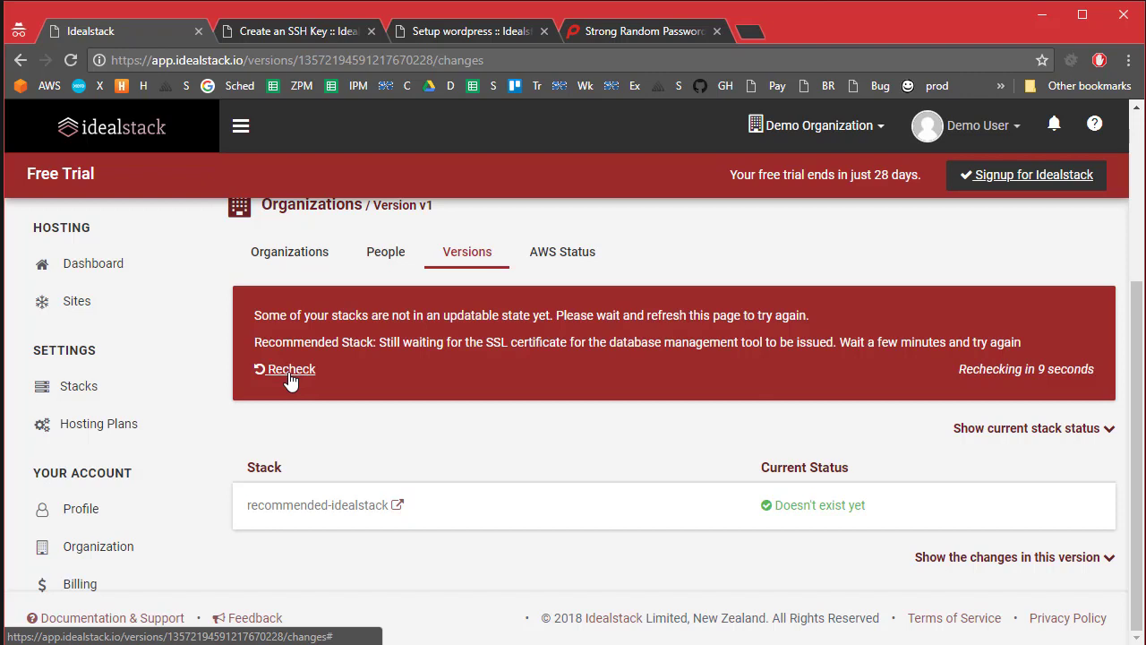
pyautogui.click(289, 372)
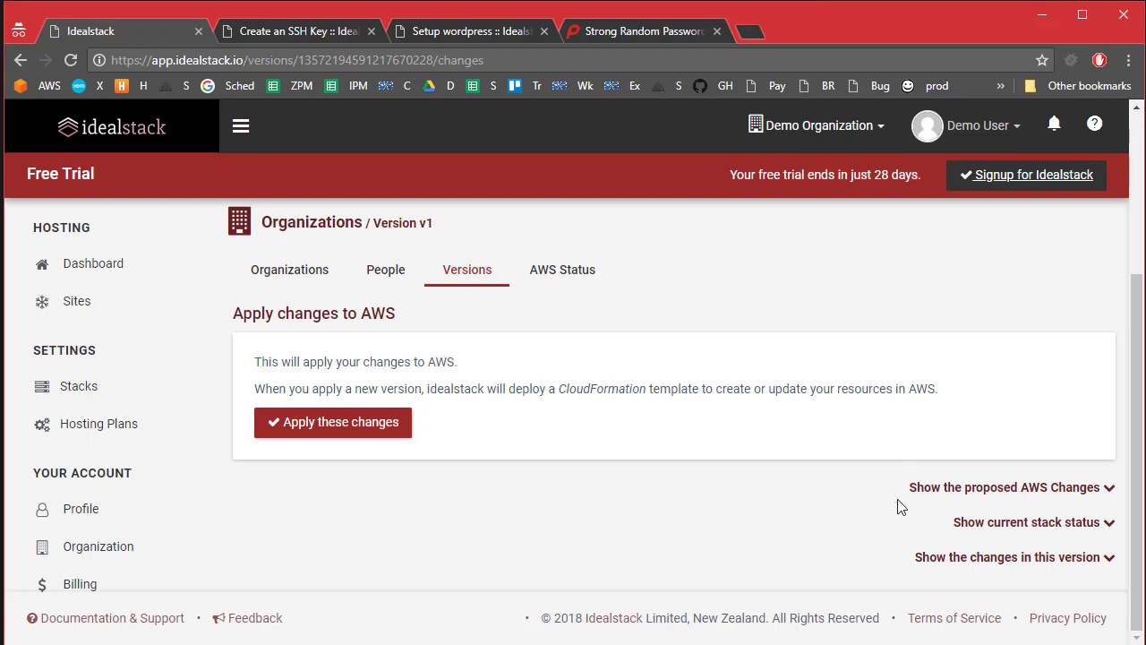
# Step: Apply Version v1 to AWS and watch recommended-idealstack reach UPDATE_COMPLETE
pyautogui.click(357, 438)
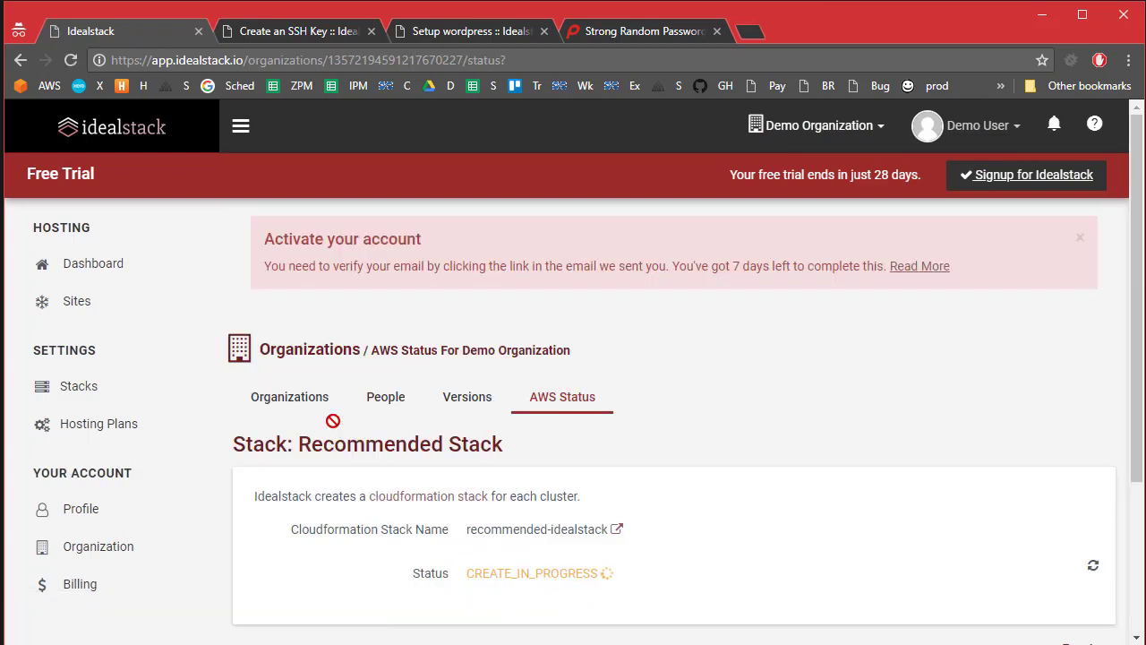
pyautogui.scroll(-2, 452, 587)
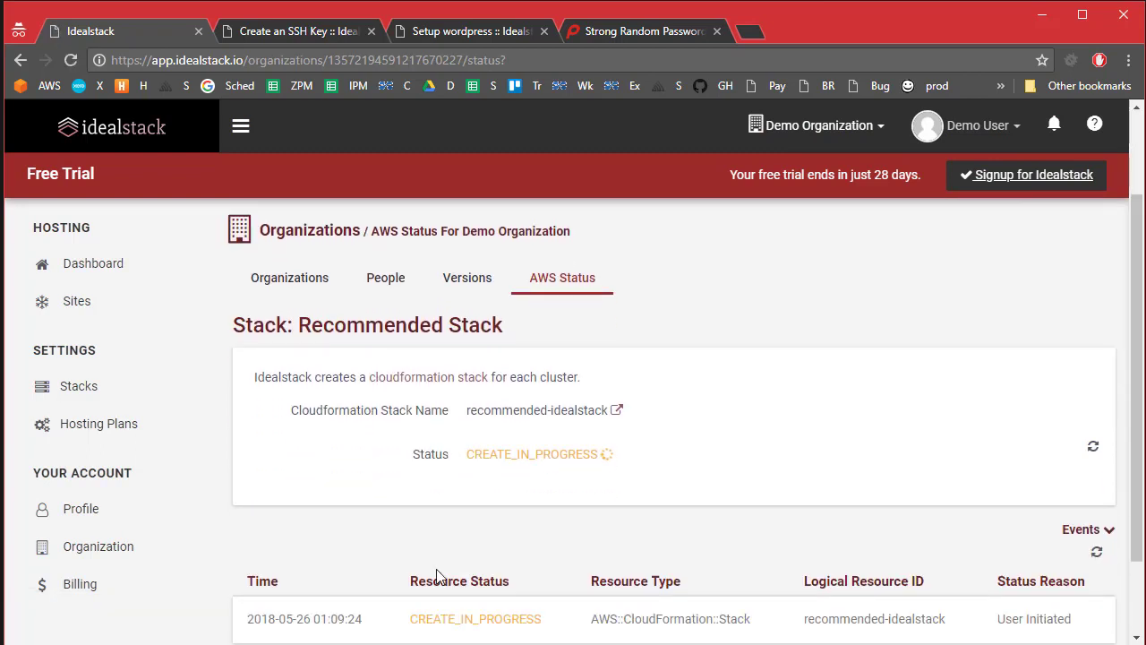
pyautogui.scroll(-2, 417, 540)
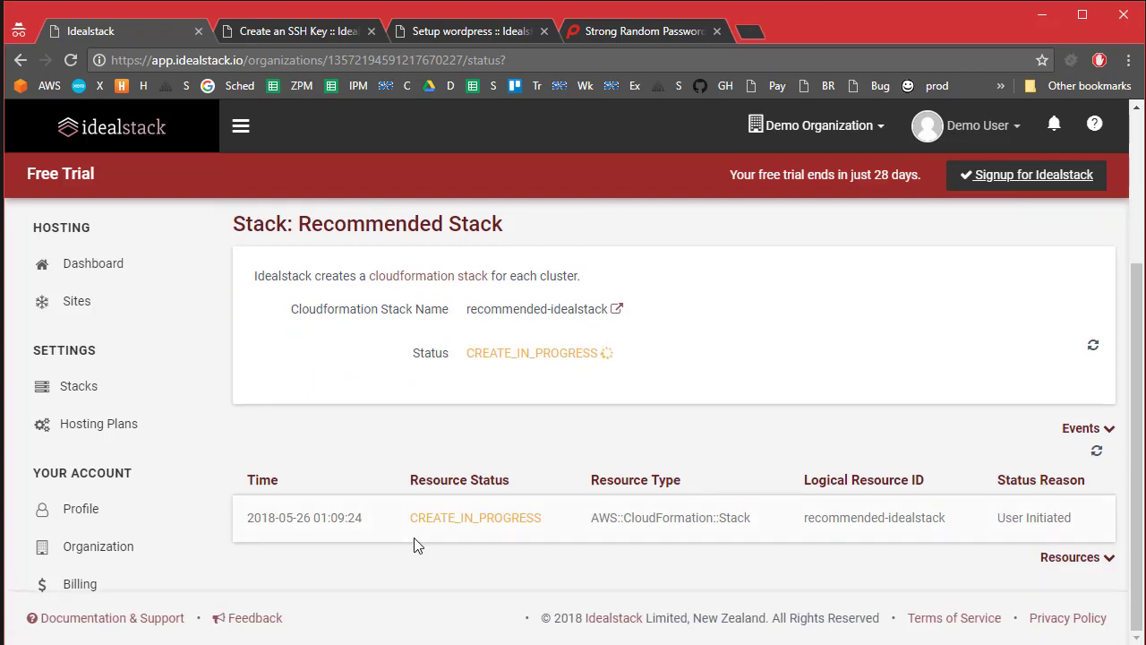
pyautogui.scroll(2, 415, 544)
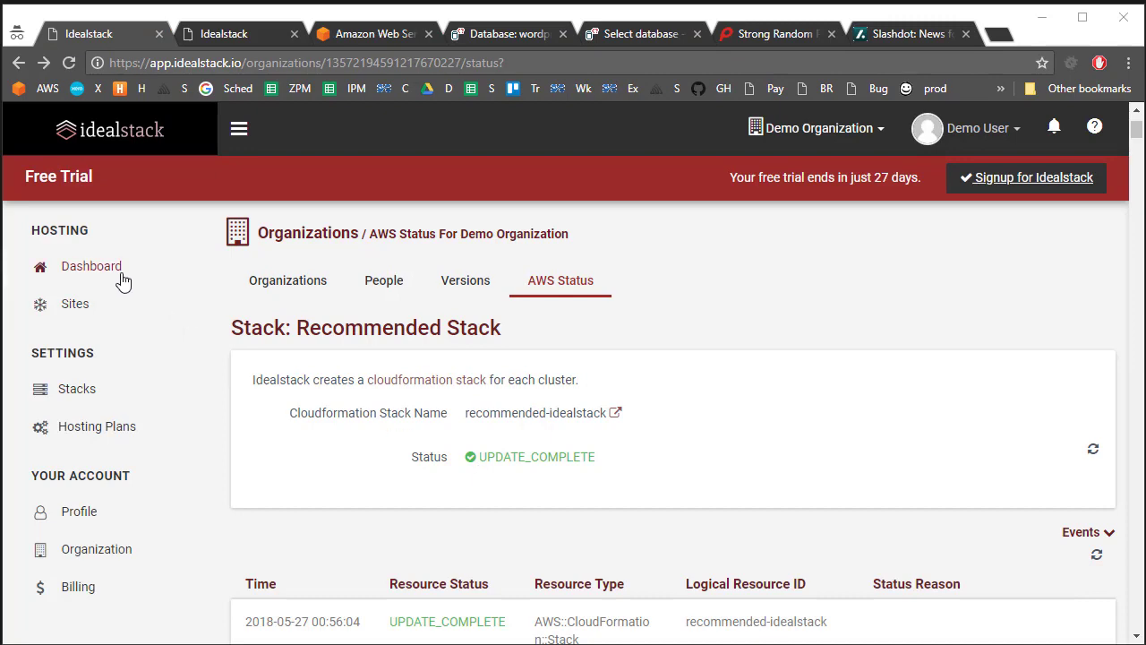
# Step: Open the Dashboard and review demo.idealstack.io under Top Sites and the stack diagram
pyautogui.click(121, 277)
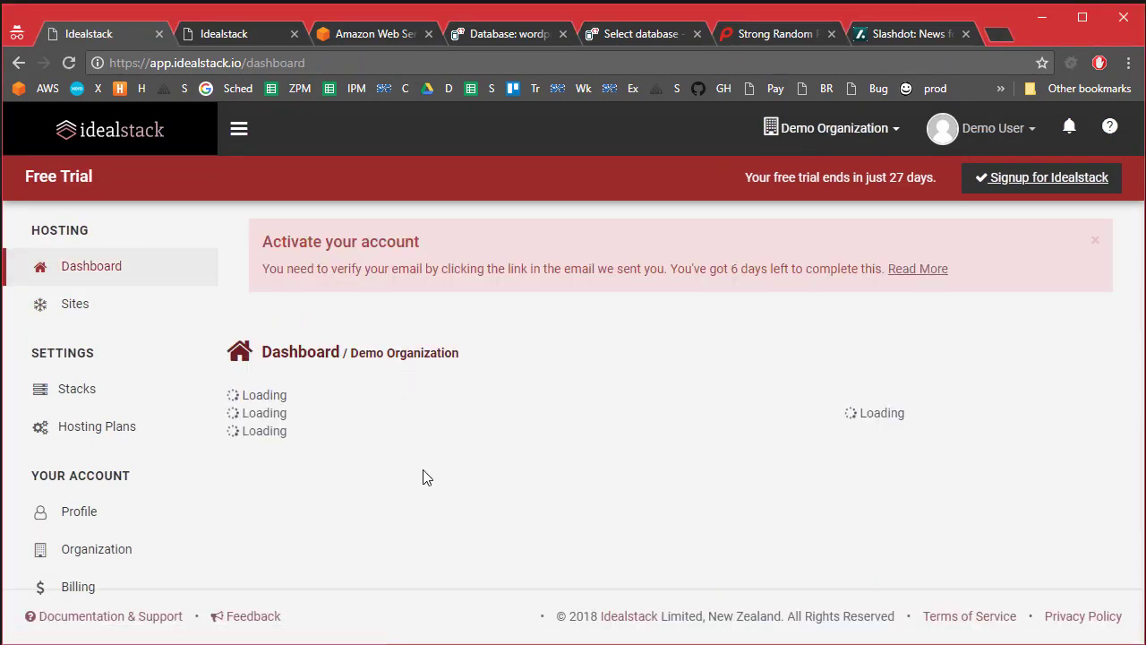
pyautogui.scroll(-5, 427, 479)
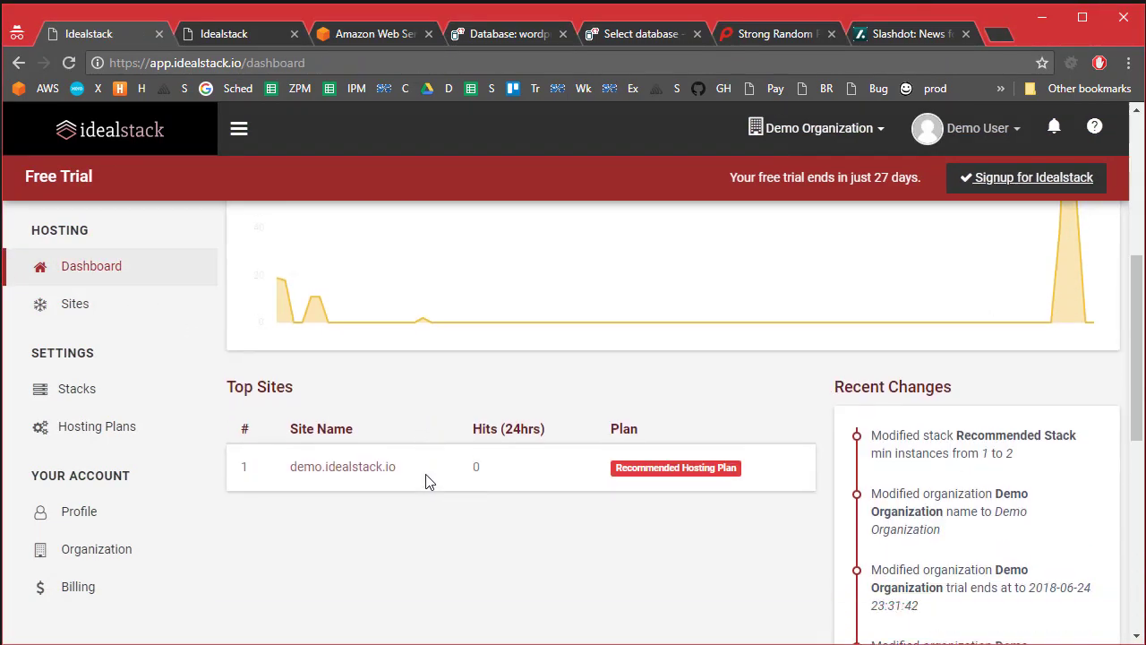
pyautogui.scroll(-10, 426, 481)
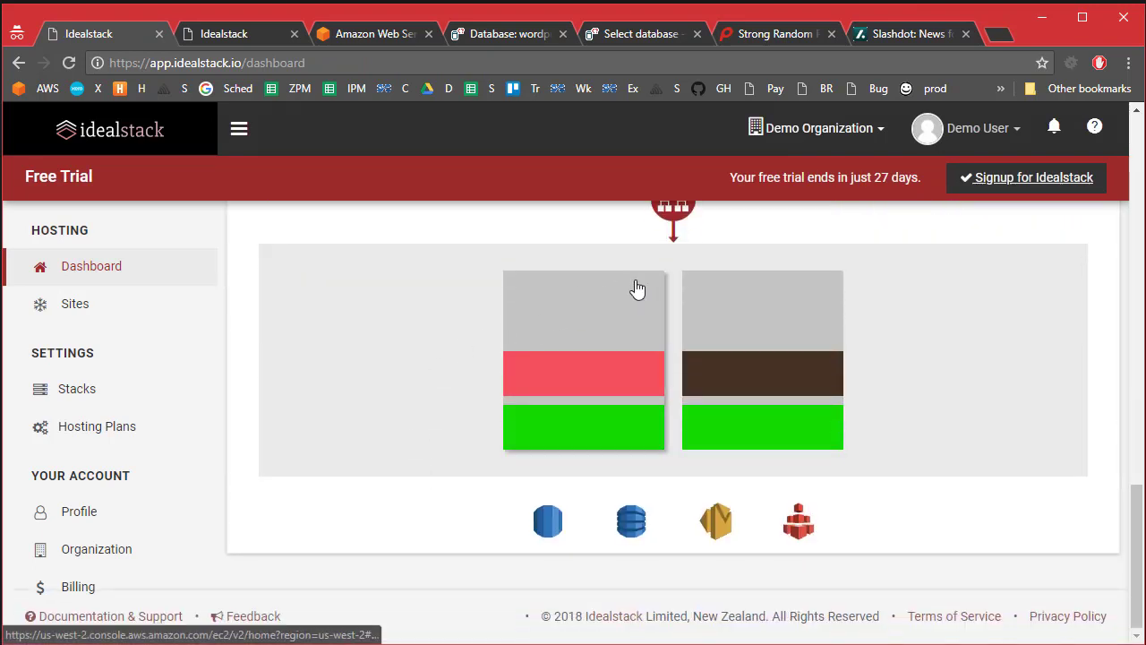
pyautogui.scroll(2, 638, 288)
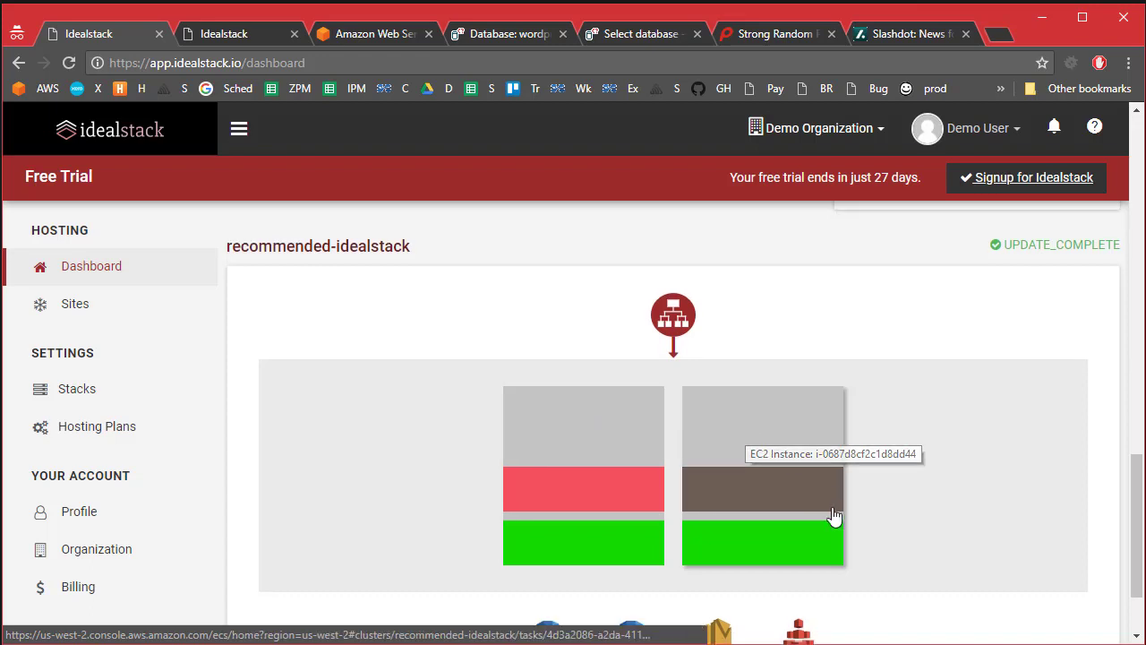
pyautogui.scroll(-3, 824, 521)
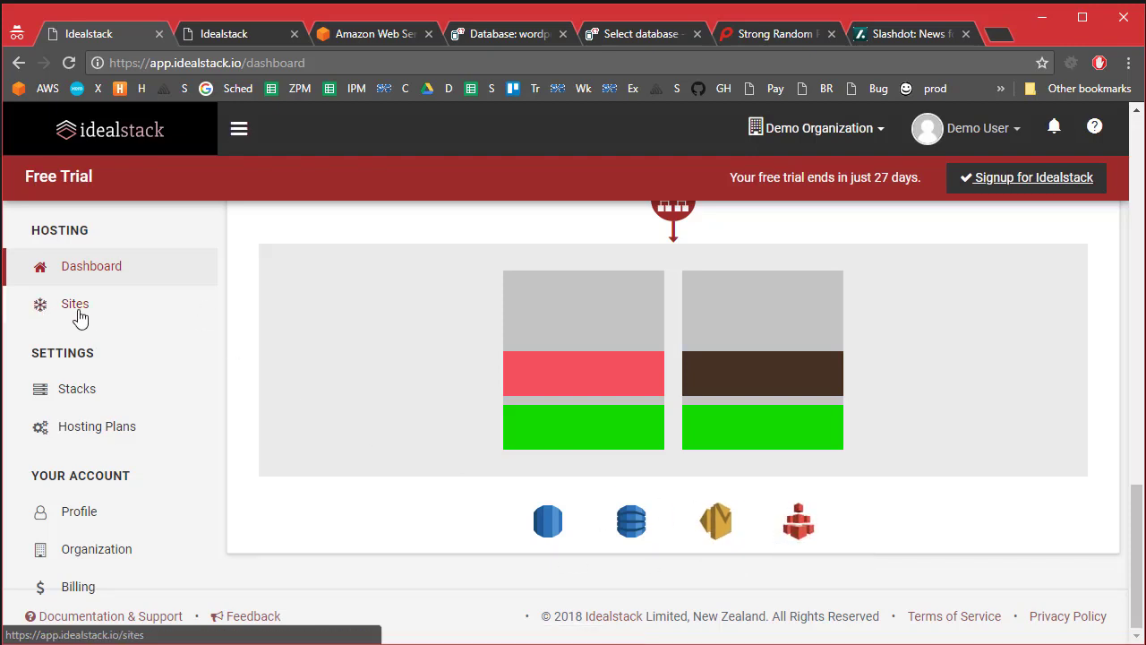
# Step: Open demo.idealstack.io from Sites and review its SFTP, SSH and database connection details
pyautogui.click(80, 320)
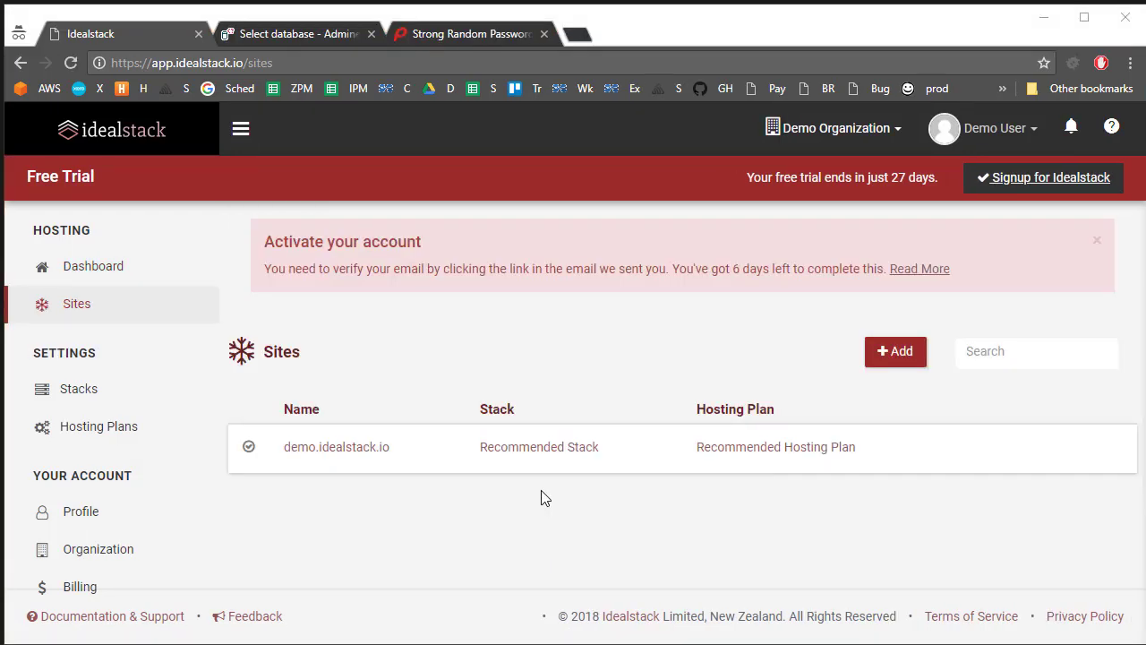
pyautogui.click(344, 452)
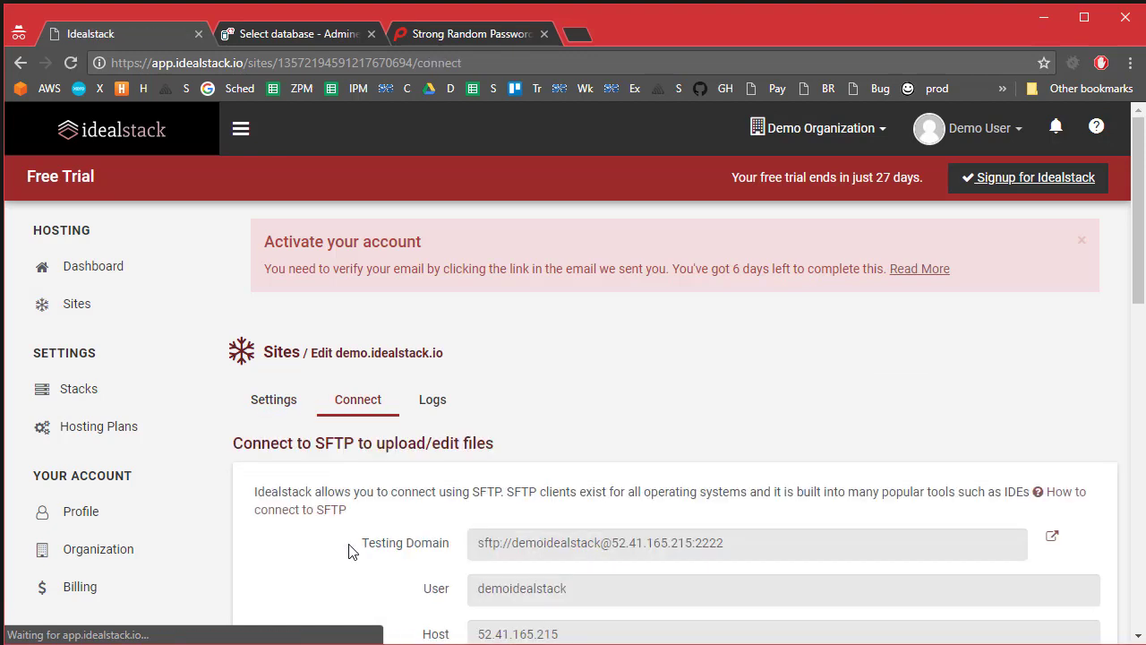
pyautogui.scroll(-2, 346, 543)
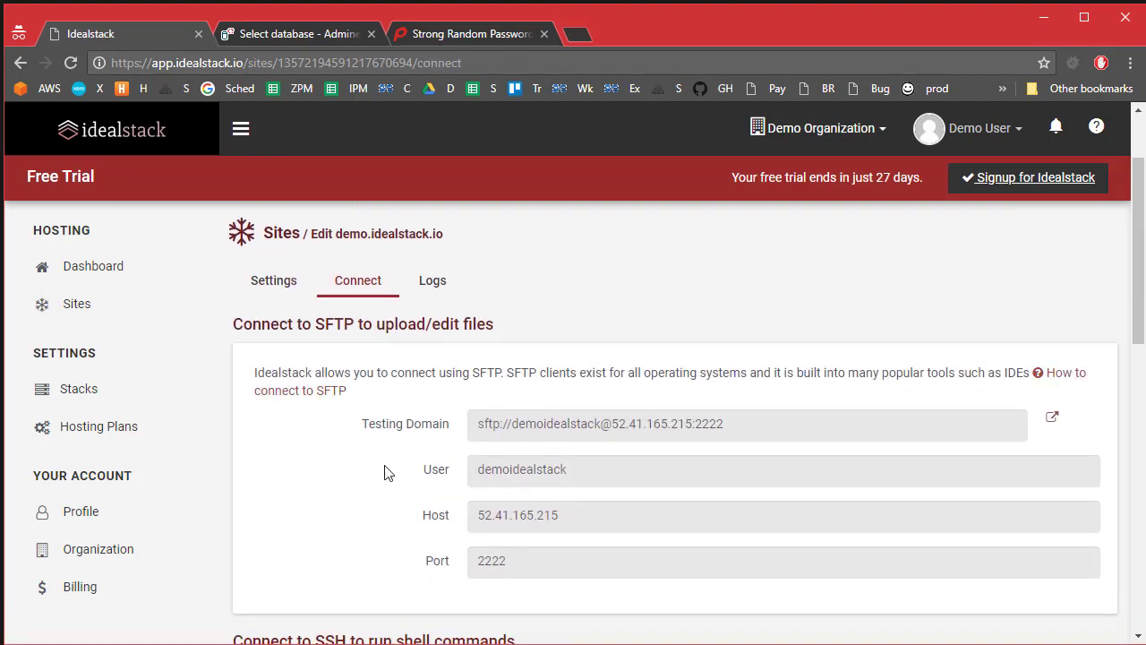
pyautogui.scroll(-4, 354, 532)
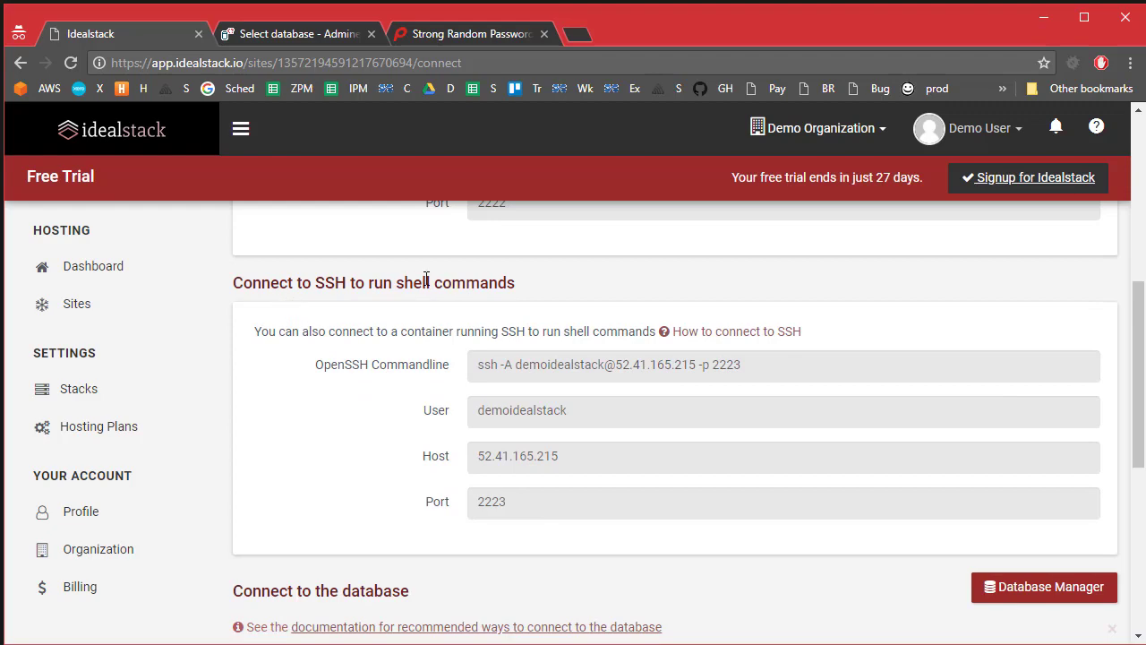
pyautogui.scroll(-3, 401, 480)
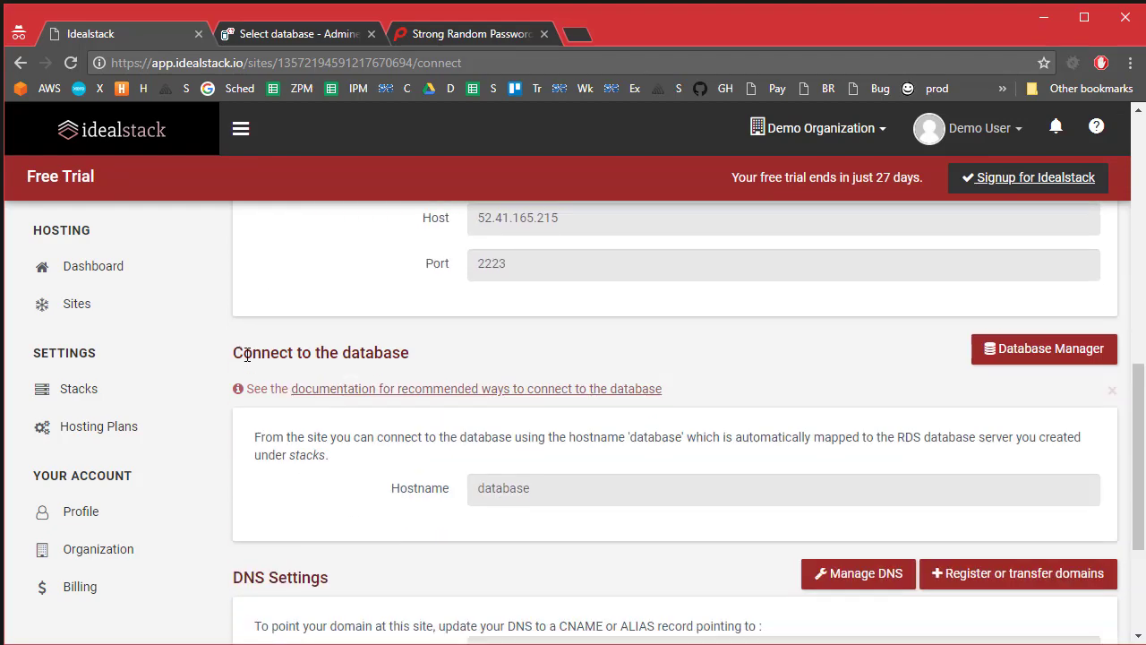
pyautogui.scroll(-2, 363, 430)
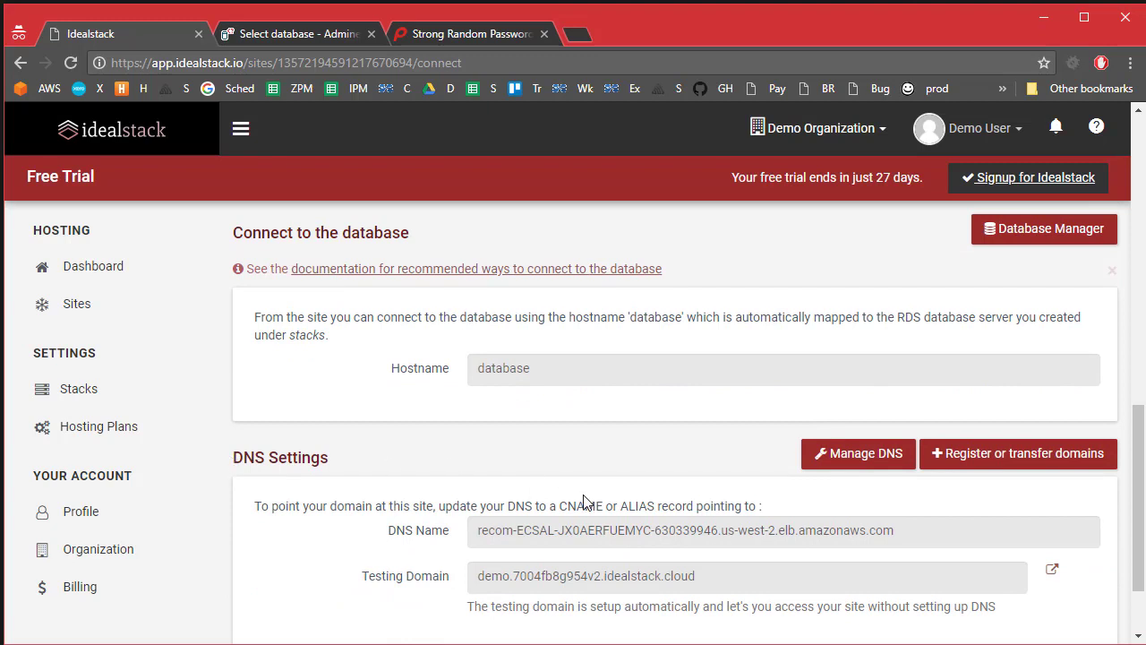
pyautogui.scroll(2, 402, 556)
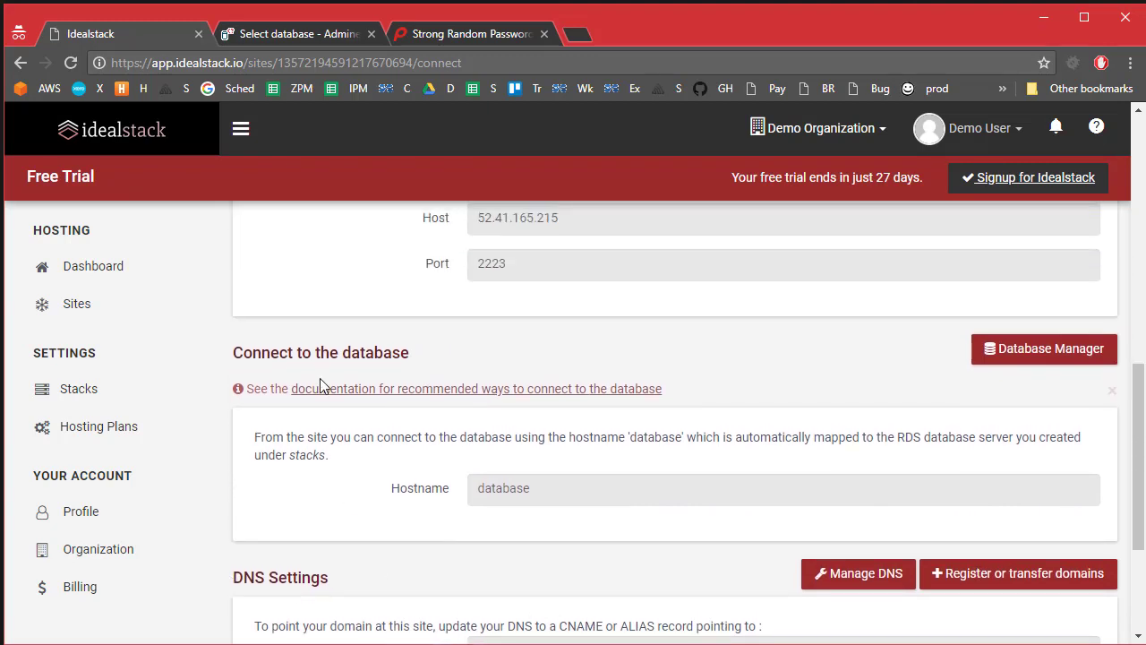
# Step: Create a database named wordpress in Adminer
pyautogui.click(1009, 348)
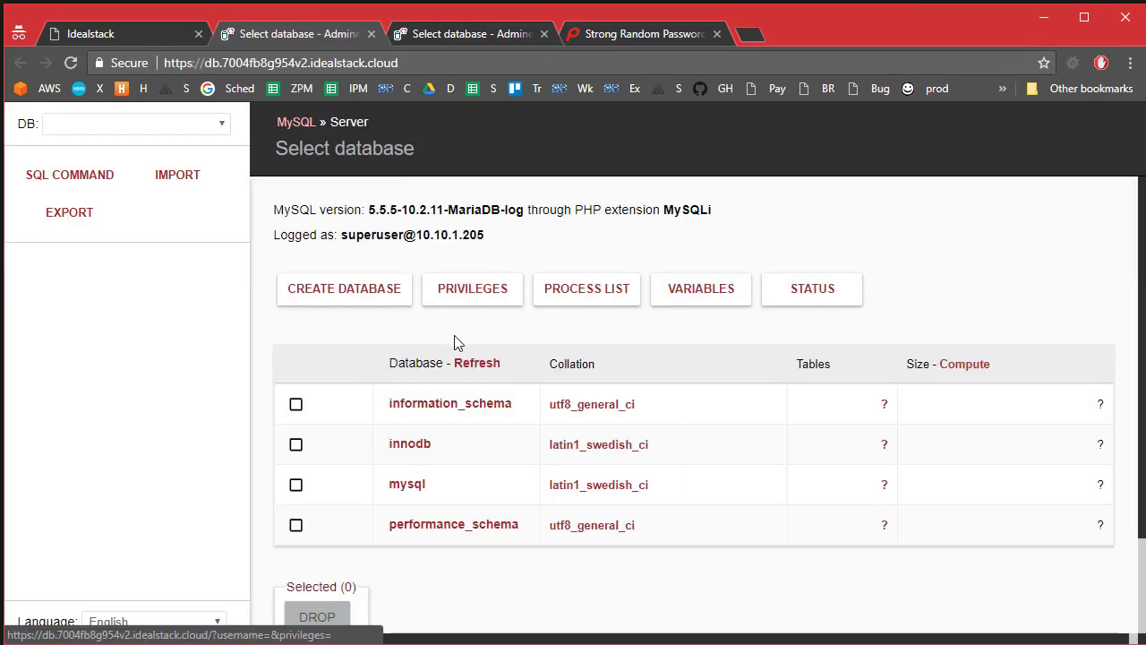
pyautogui.click(330, 301)
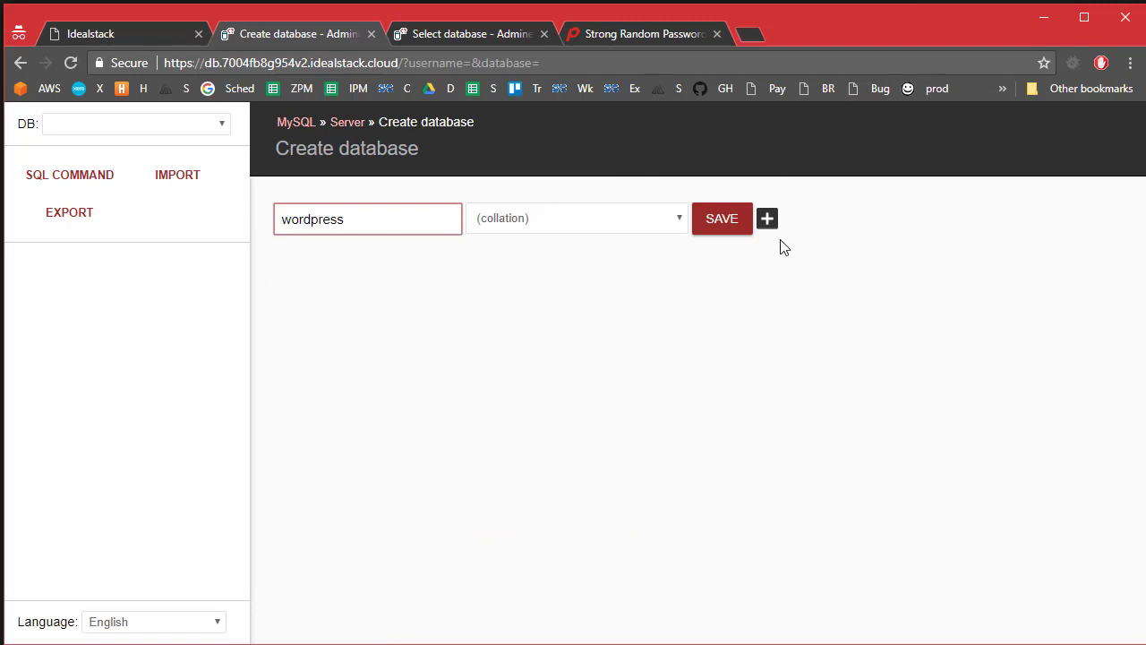
pyautogui.click(721, 219)
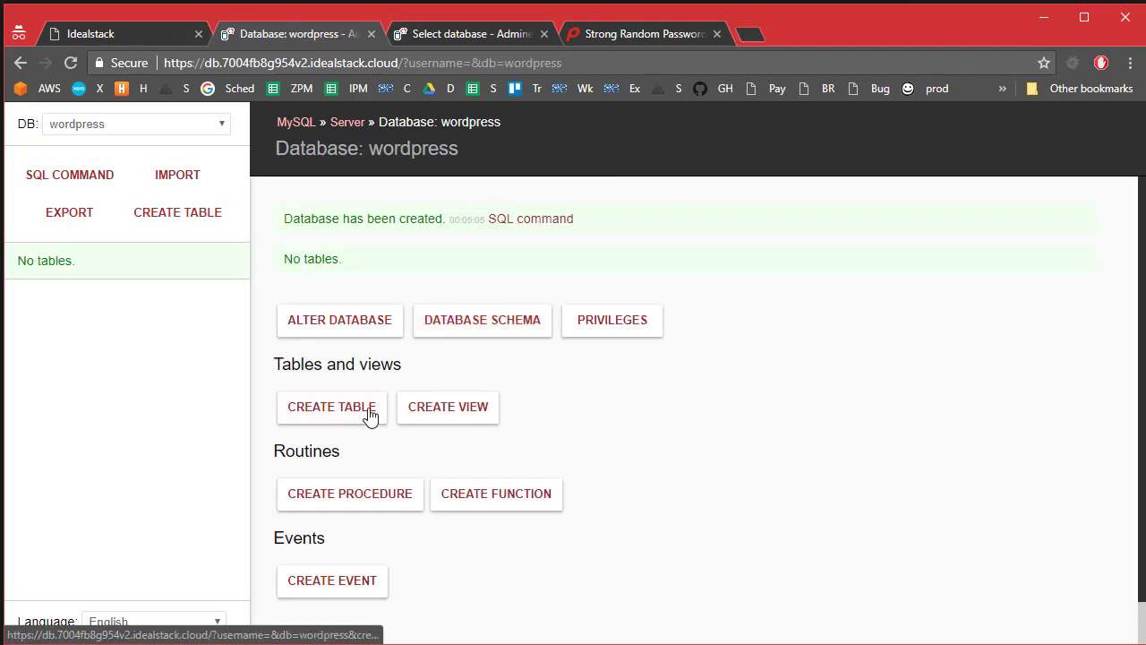
# Step: Start a new database user with the username wordpress
pyautogui.click(606, 327)
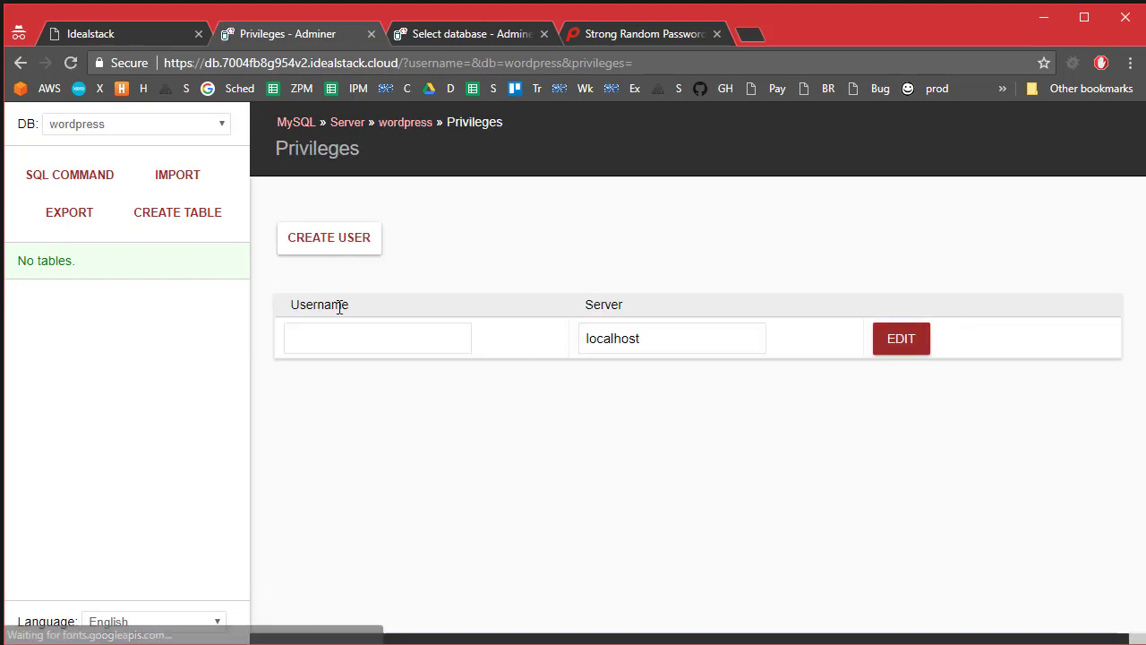
pyautogui.click(335, 332)
pyautogui.click(362, 250)
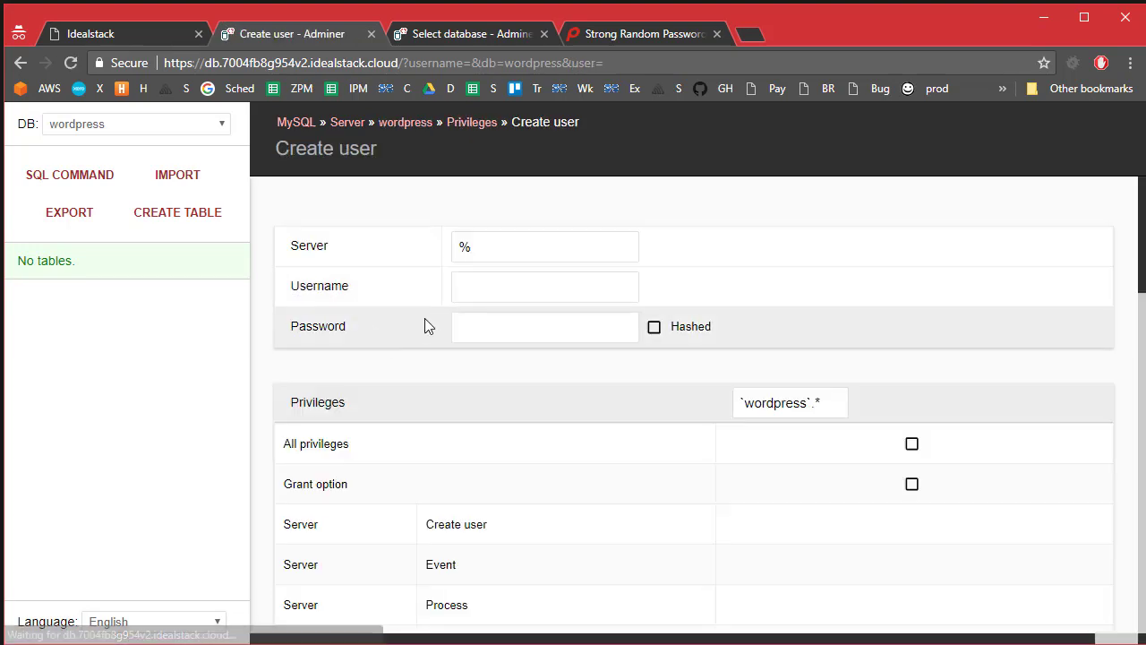
pyautogui.click(509, 287)
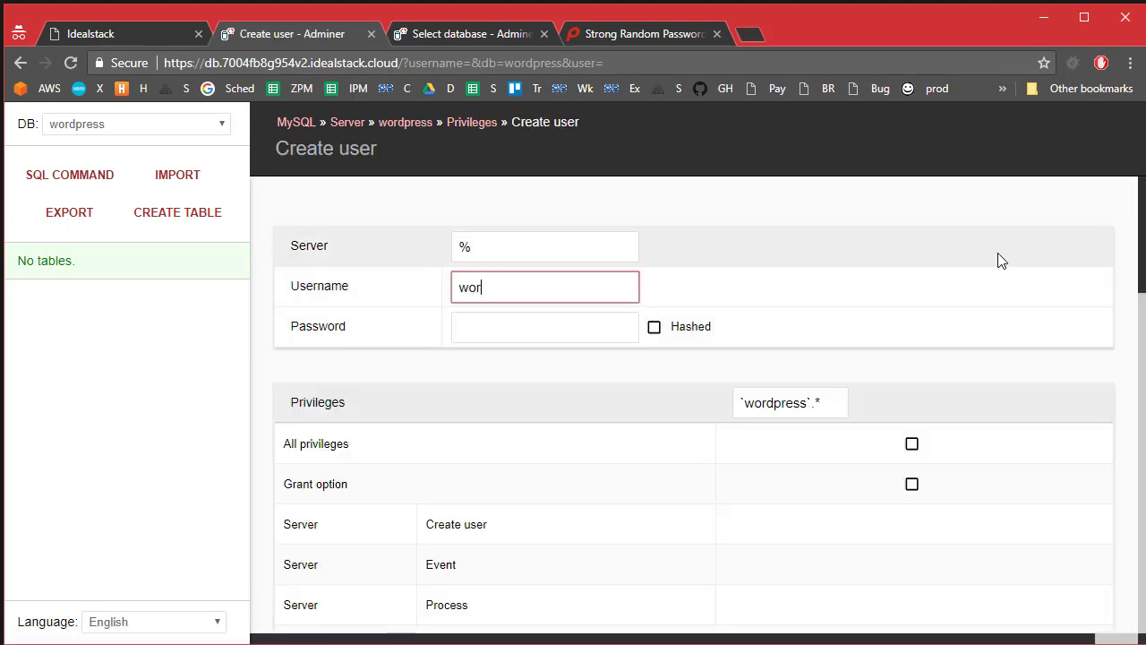
pyautogui.write('wordpress')
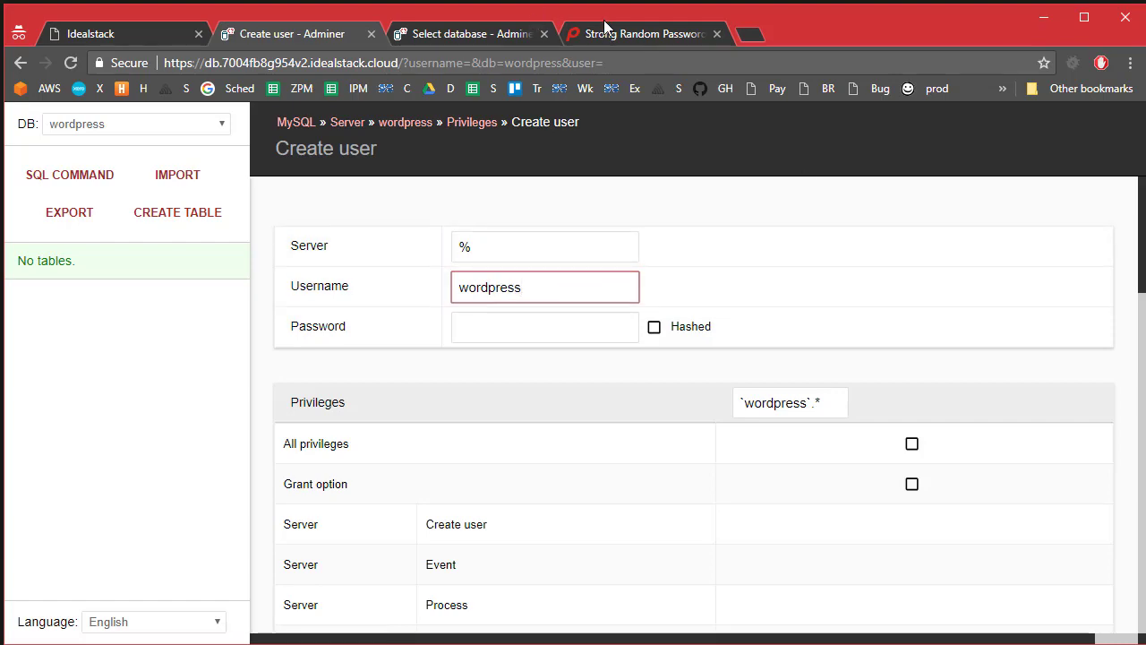
pyautogui.click(609, 34)
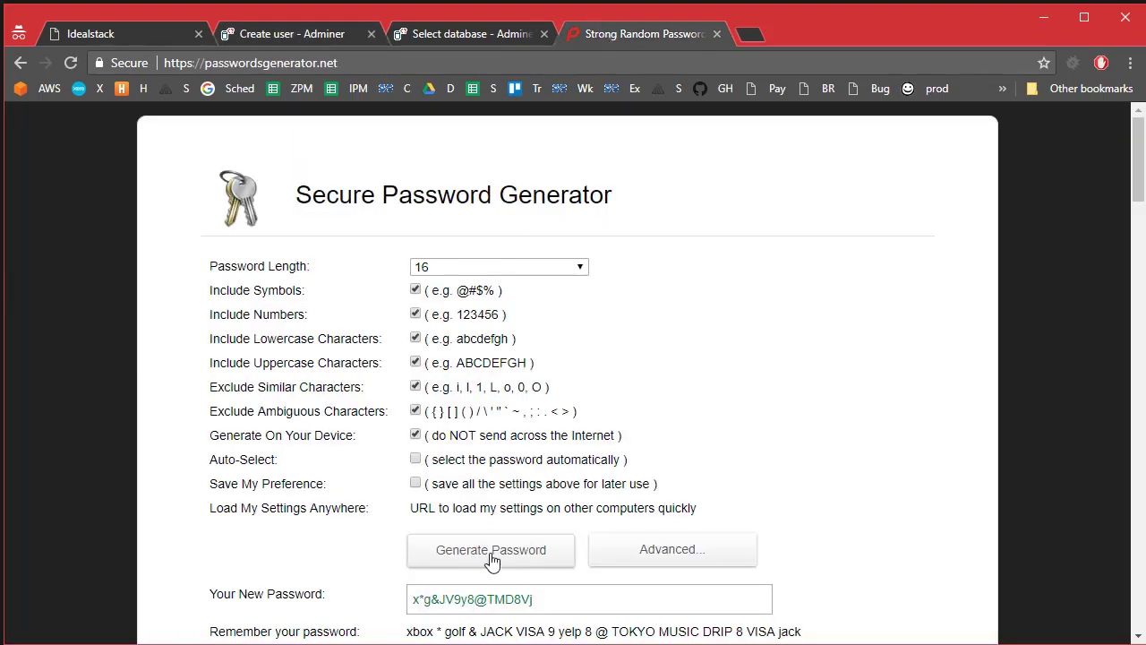
# Step: Create the wordpress user with a generated password and all privileges on wordpress.*
pyautogui.click(522, 553)
pyautogui.moveTo(549, 598); pyautogui.dragTo(331, 594)
pyautogui.hotkey('ctrl', 'c')
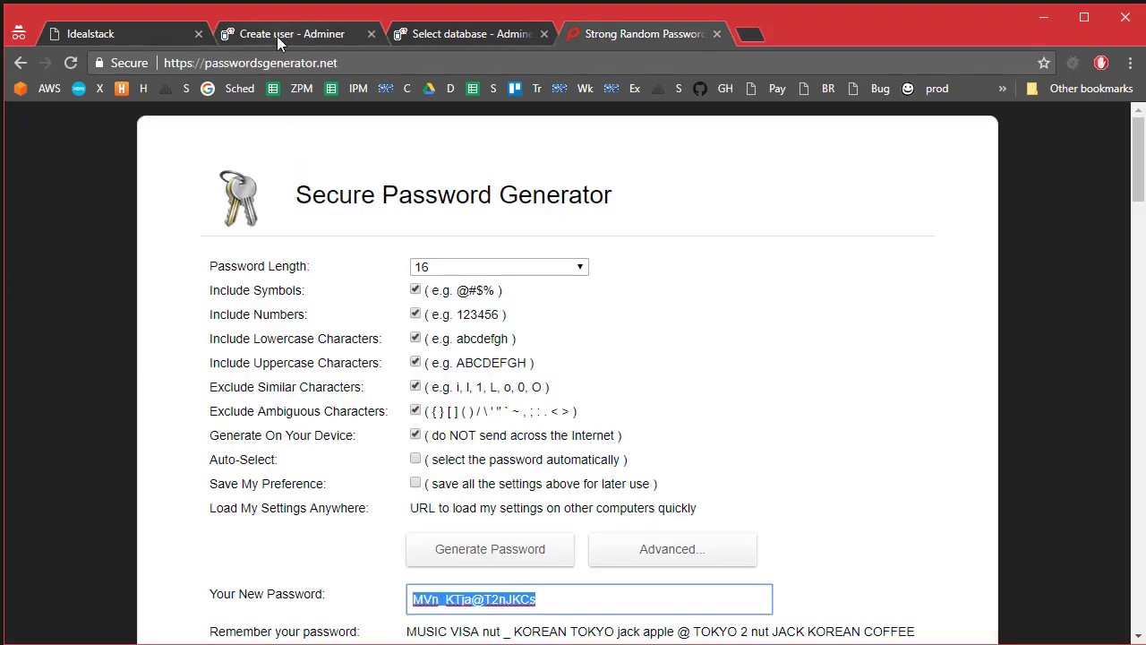
pyautogui.click(277, 36)
pyautogui.click(571, 321)
pyautogui.hotkey('ctrl', 'v')
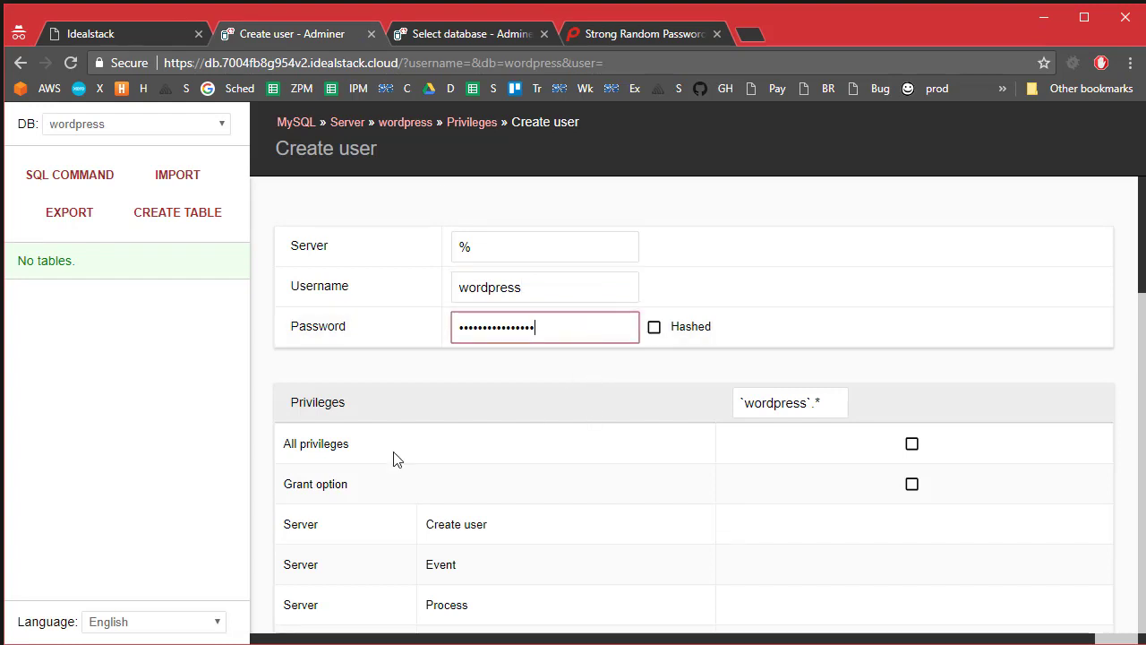
pyautogui.click(912, 444)
pyautogui.click(912, 444)
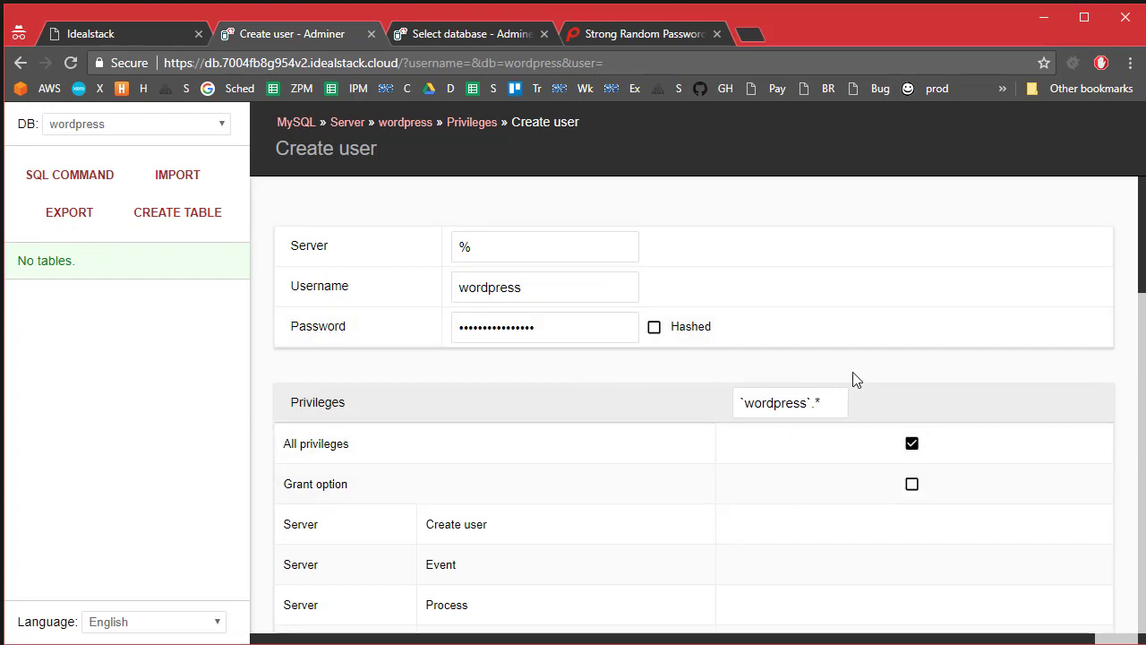
pyautogui.scroll(-10, 785, 379)
pyautogui.click(299, 538)
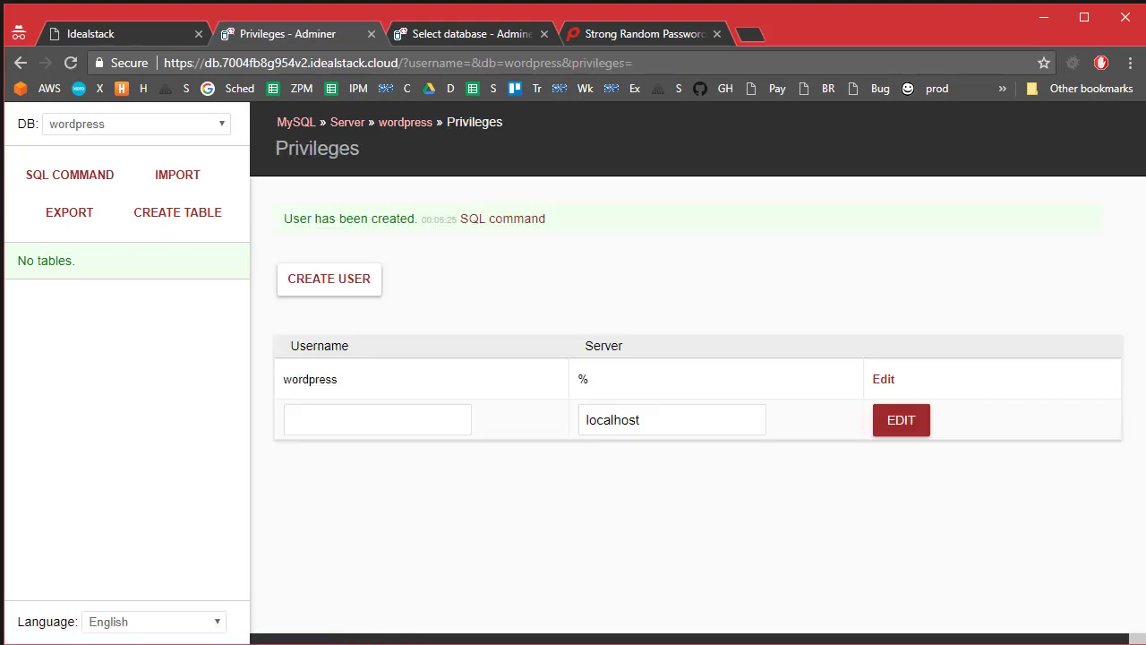
# Step: Note the generated password in an untitled VS Code file below two 'wordpress' lines
pyautogui.hotkey('alt', 'Tab')
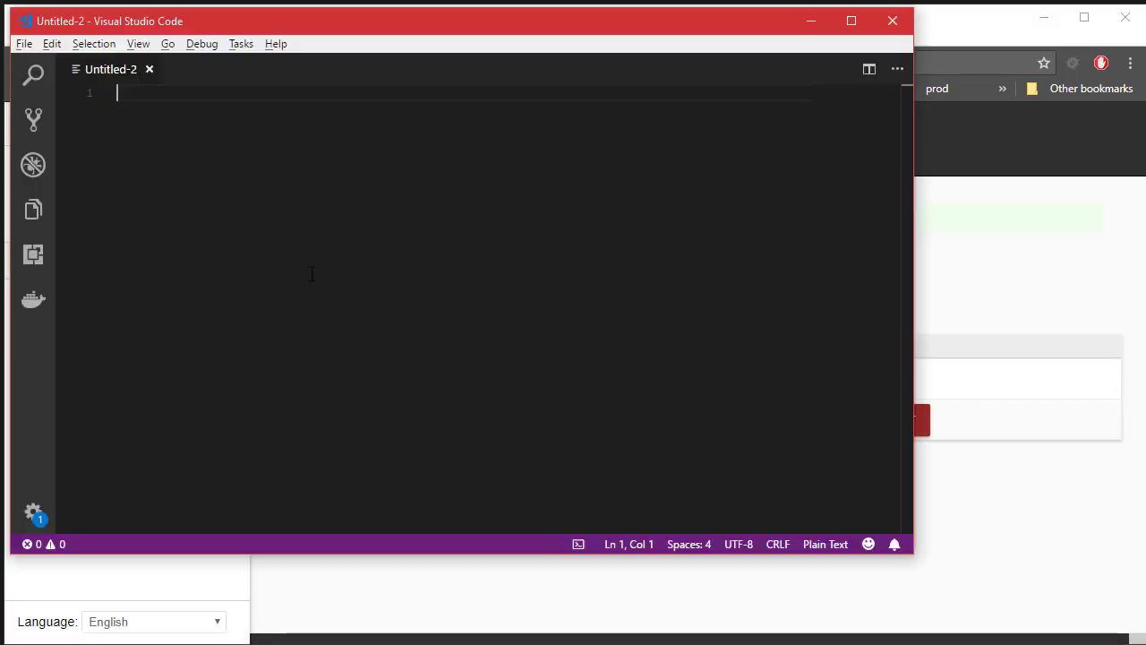
pyautogui.hotkey('ctrl', 'v')
pyautogui.press('Home')
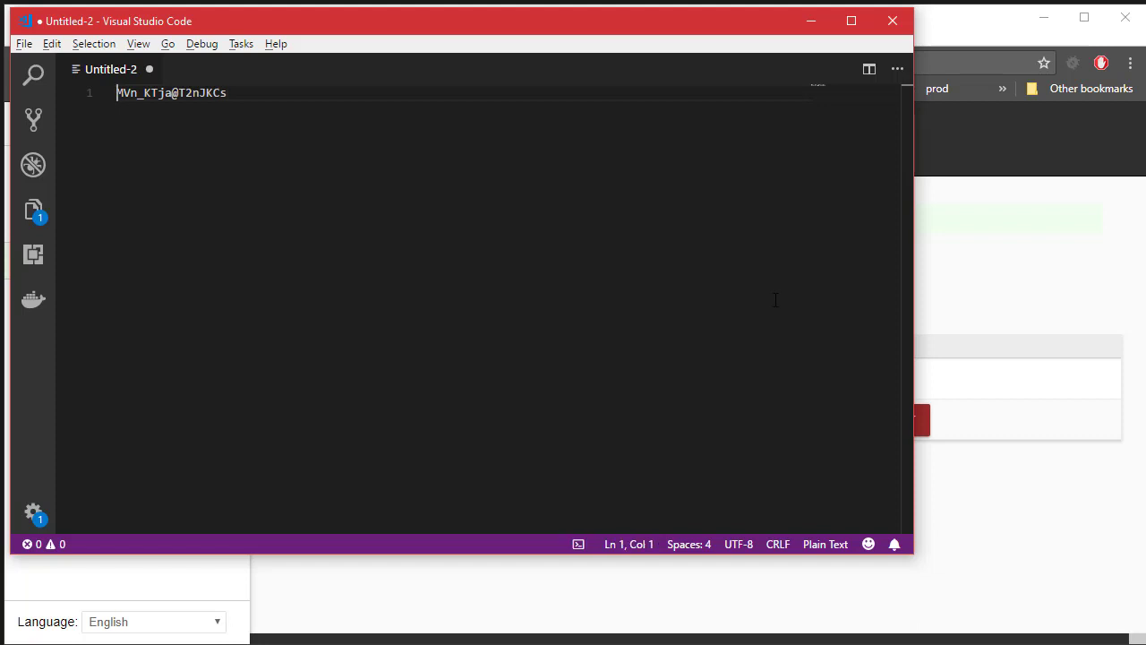
pyautogui.press('Return')
pyautogui.press('Up')
pyautogui.write('wordpress')
pyautogui.press('Return')
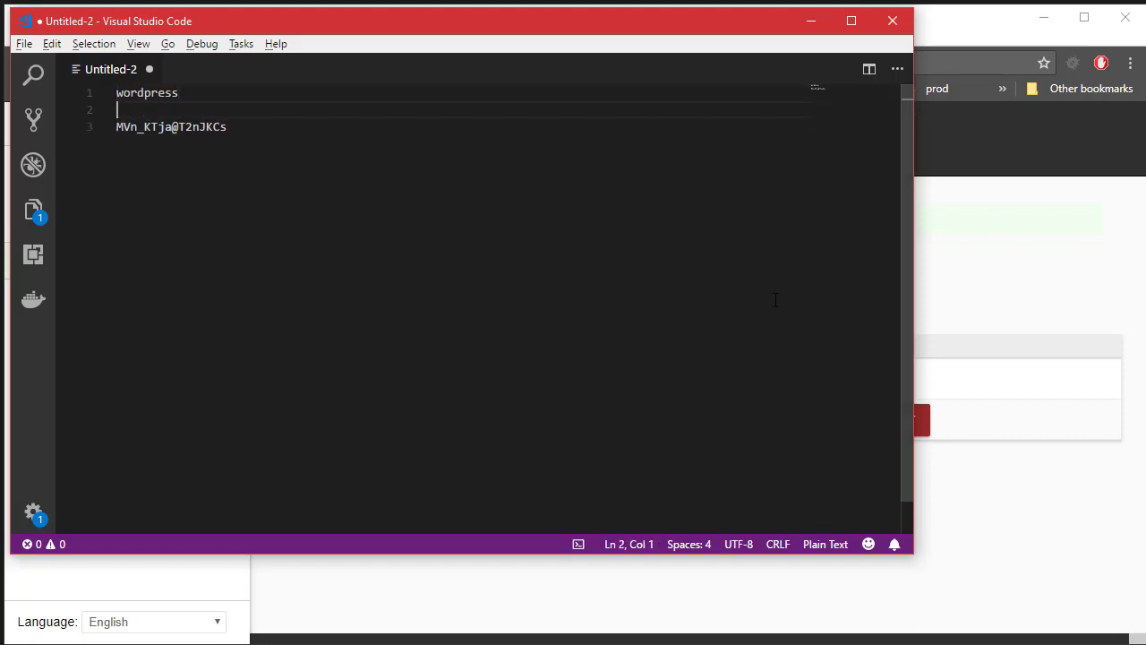
pyautogui.write('wordpress')
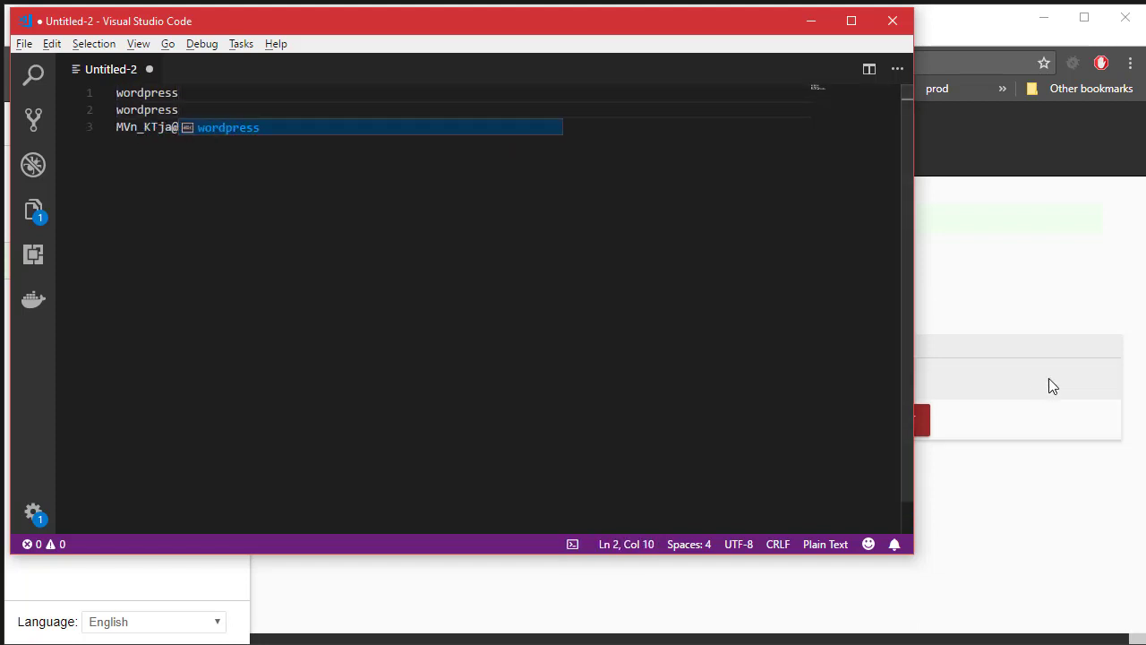
pyautogui.click(1049, 381)
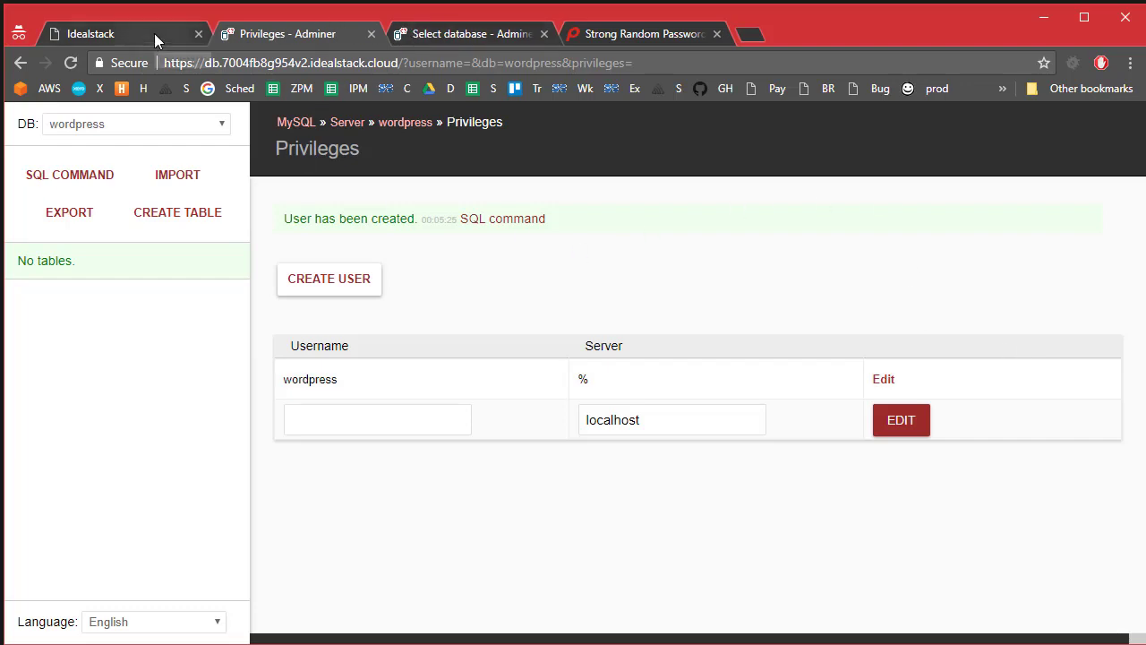
# Step: Open the site's SFTP connection in WinSCP from Idealstack's connection details
pyautogui.click(155, 33)
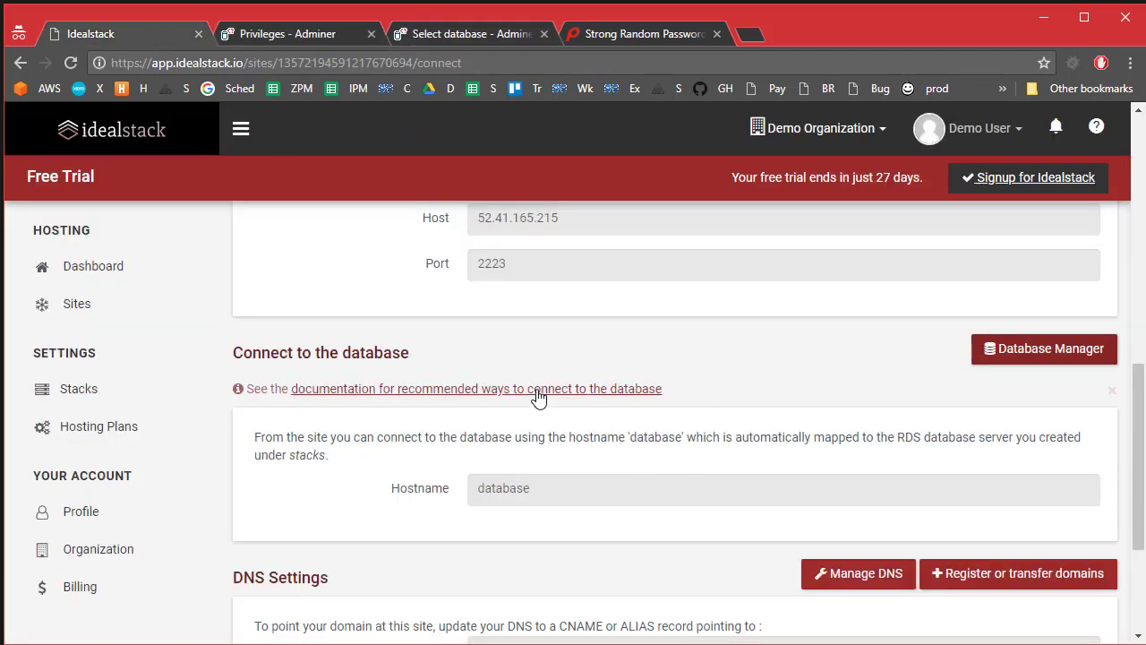
pyautogui.scroll(8, 537, 396)
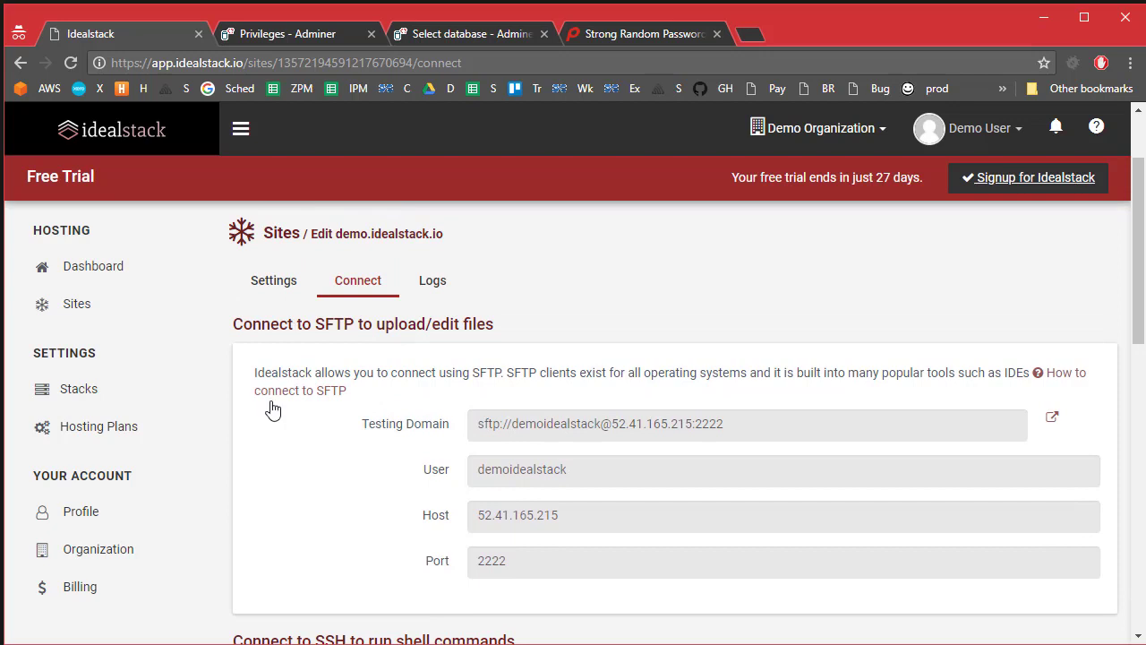
pyautogui.click(1053, 419)
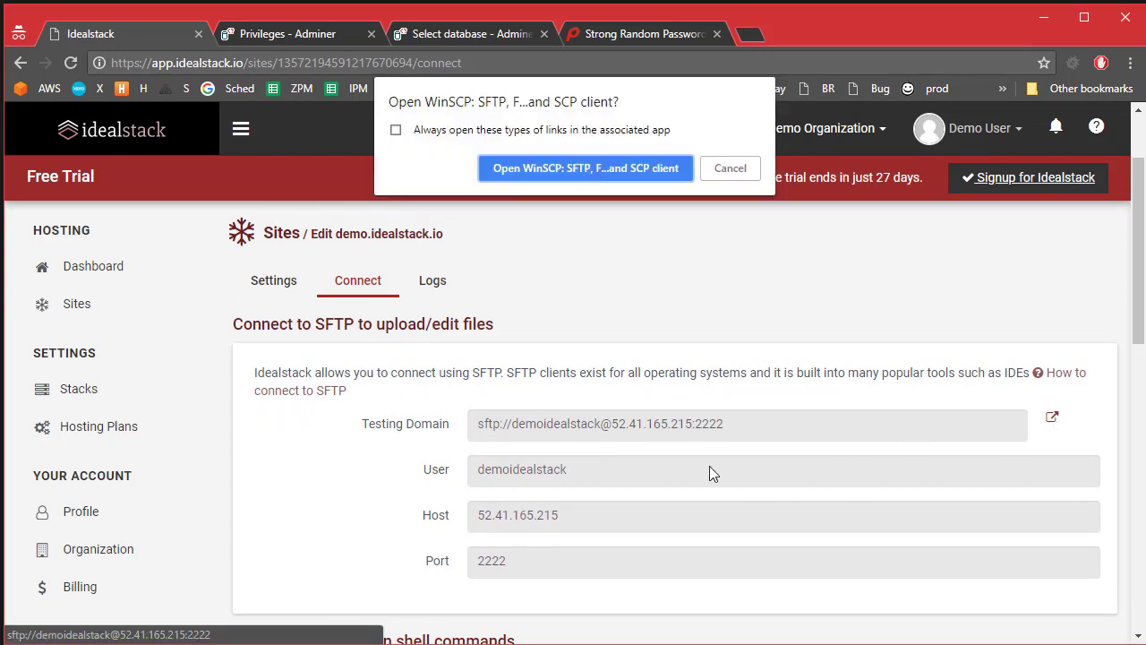
pyautogui.click(581, 170)
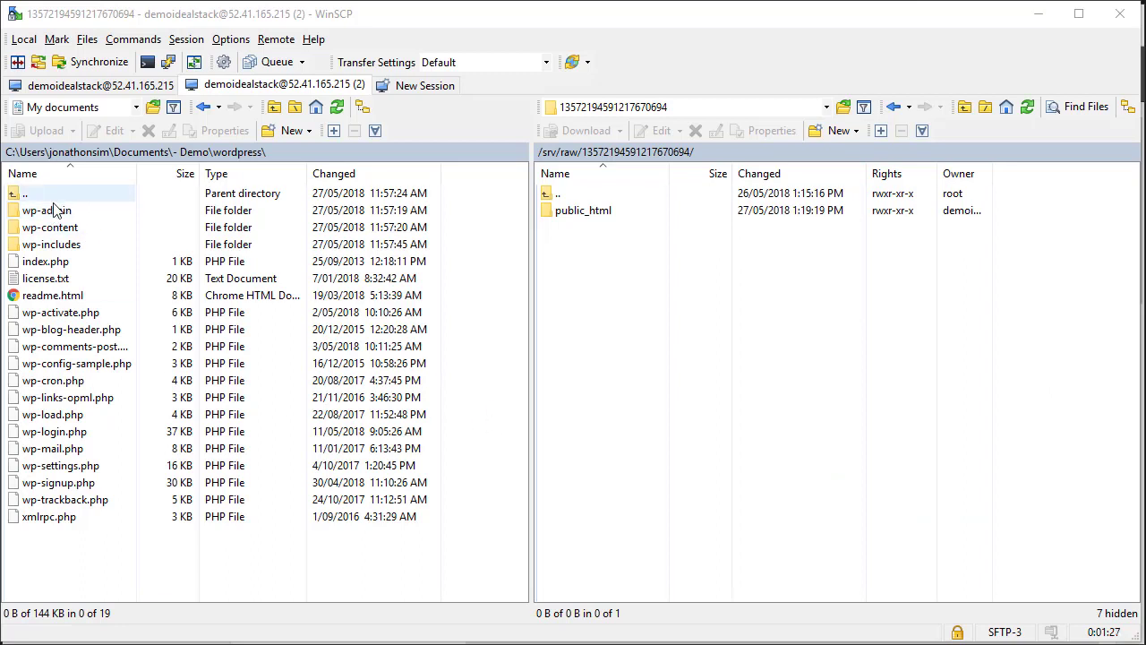
# Step: Upload all 19 local WordPress files and folders into the server's public_html folder
pyautogui.click(52, 213)
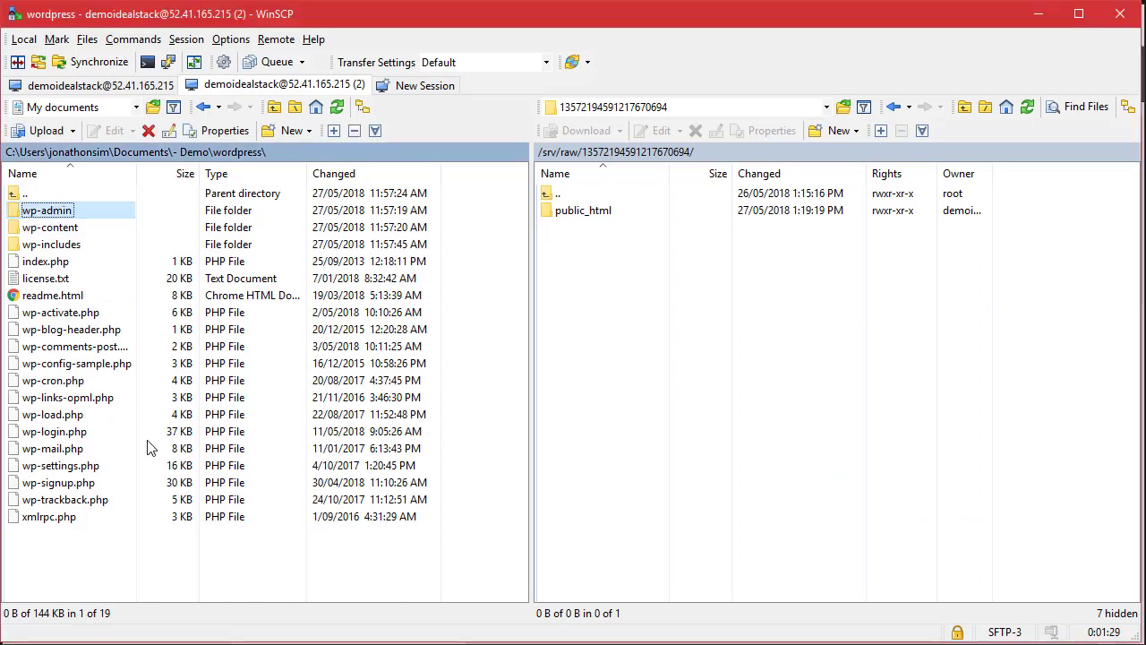
pyautogui.keyDown('shift'); pyautogui.click(114, 520); pyautogui.keyUp('shift')
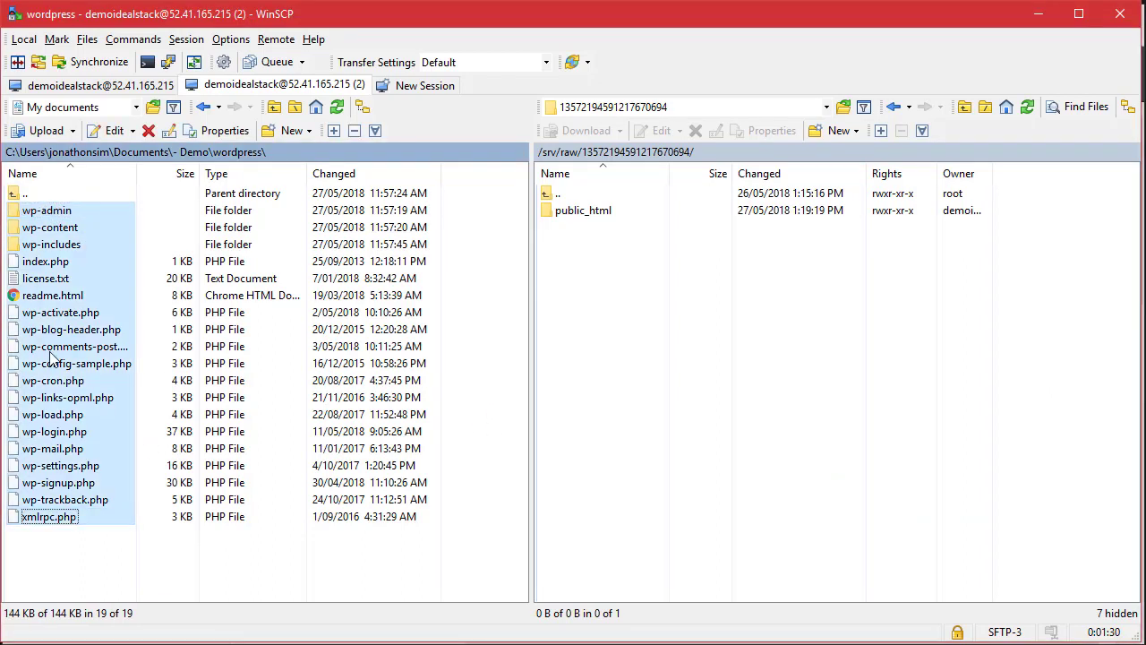
pyautogui.doubleClick(586, 214)
pyautogui.moveTo(72, 313); pyautogui.dragTo(776, 448)
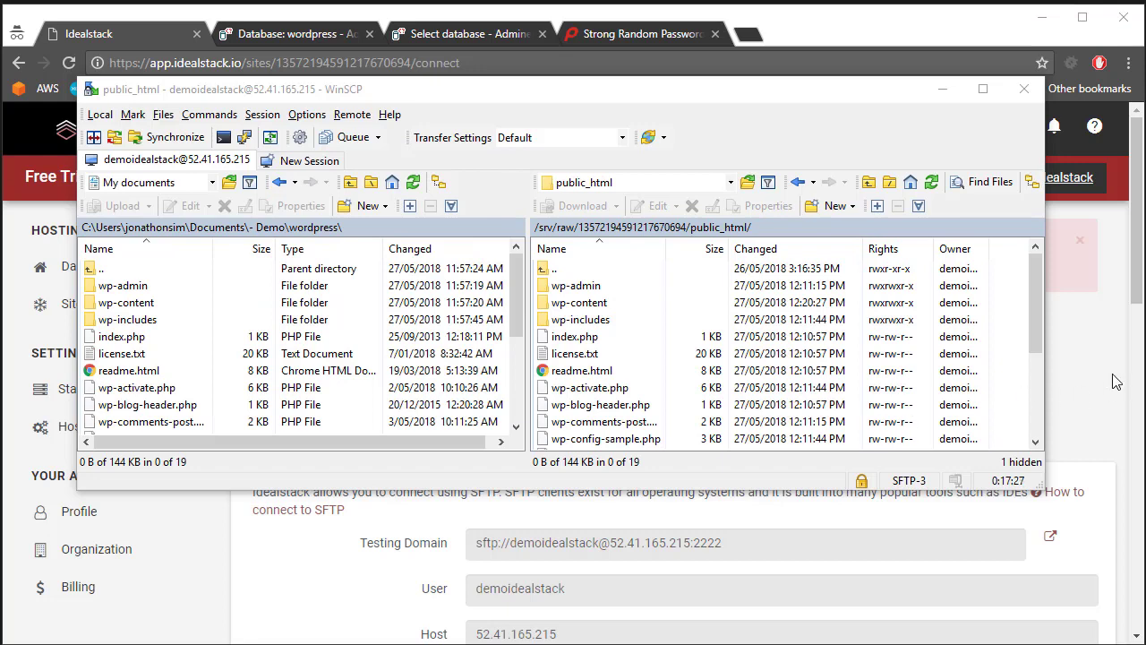
pyautogui.click(1097, 290)
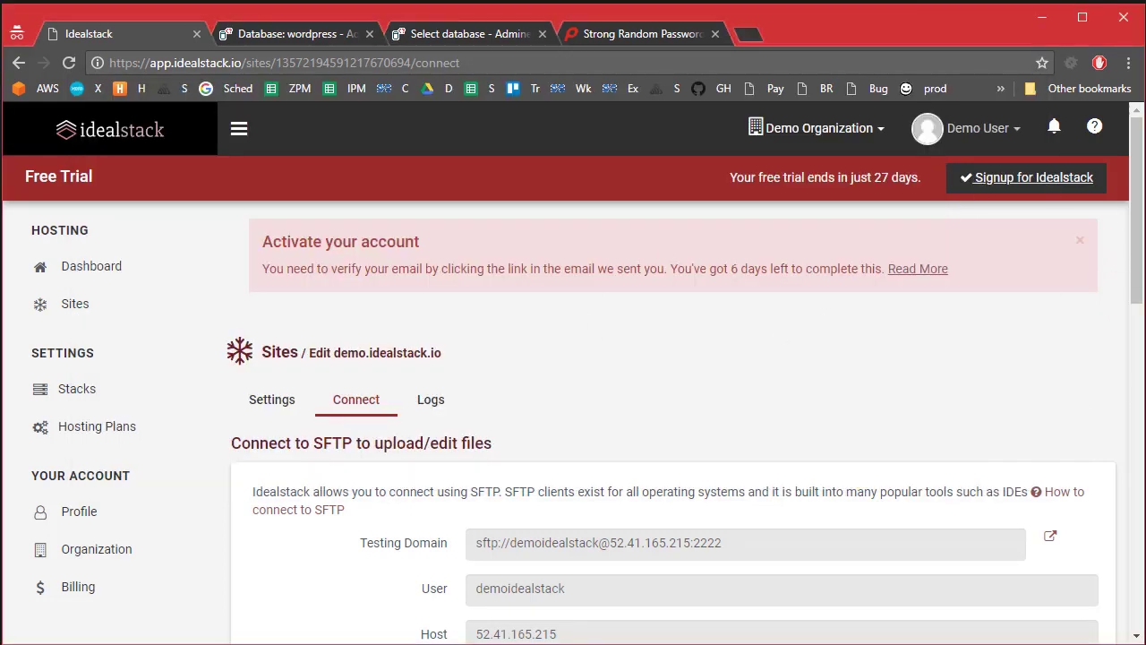
# Step: Open the testing domain demo.7004fb8g954v2.idealstack.cloud to load the WordPress setup page
pyautogui.moveTo(1138, 259); pyautogui.dragTo(1143, 588)
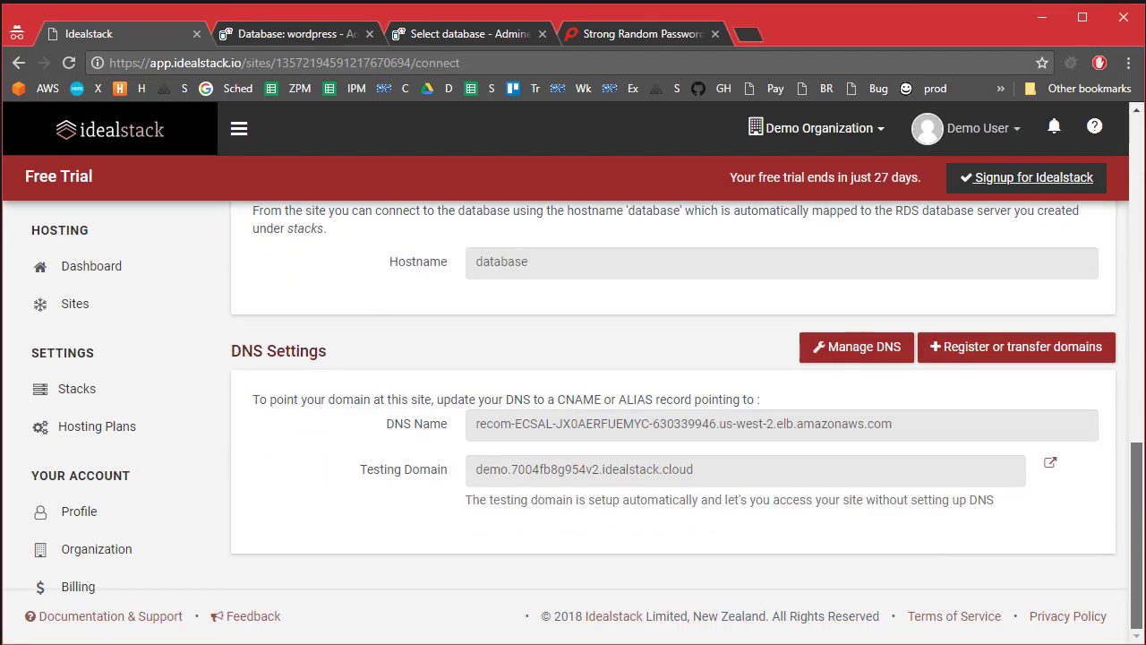
pyautogui.moveTo(384, 474); pyautogui.dragTo(588, 479)
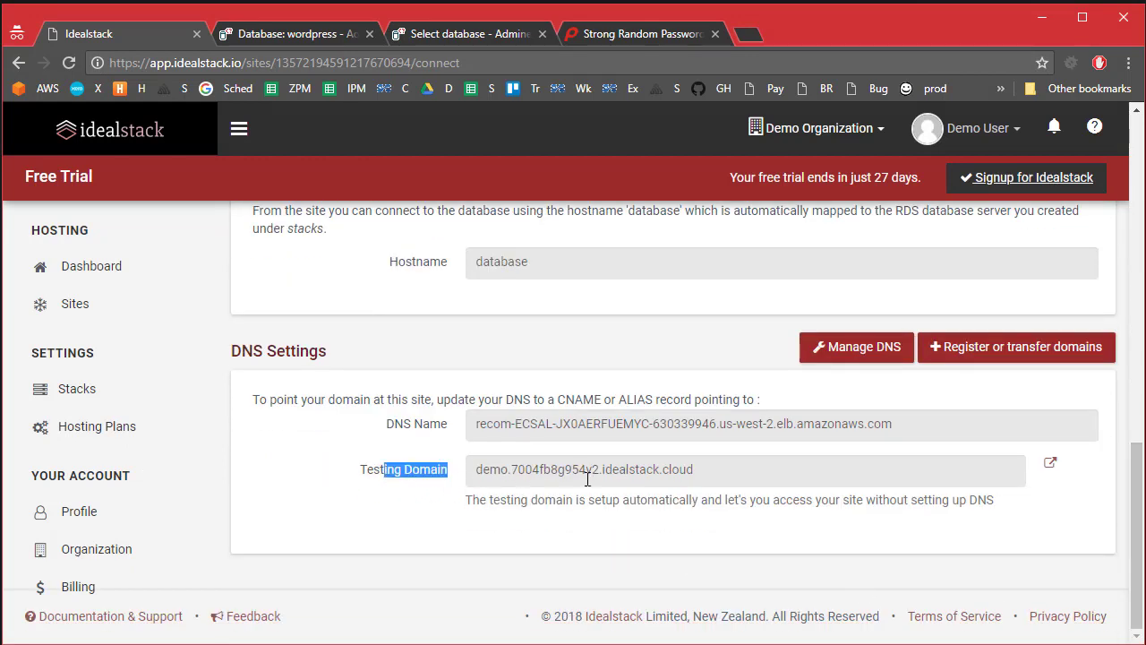
pyautogui.click(1051, 462)
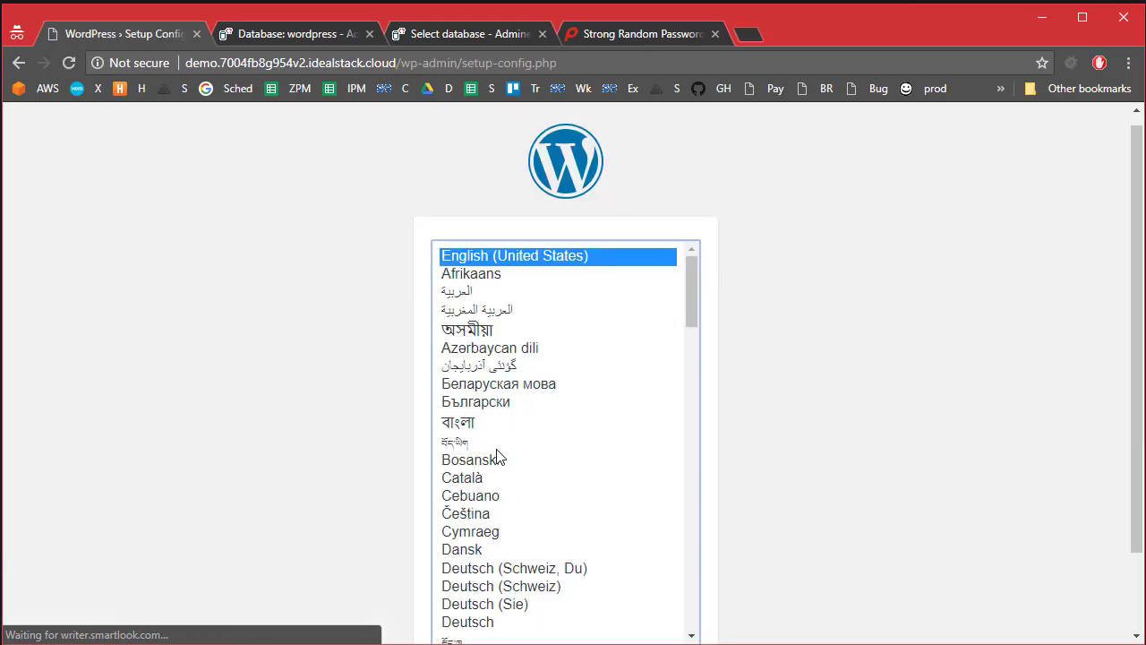
# Step: Choose English and enter wordpress as the database name and username
pyautogui.scroll(-2, 891, 399)
pyautogui.click(668, 583)
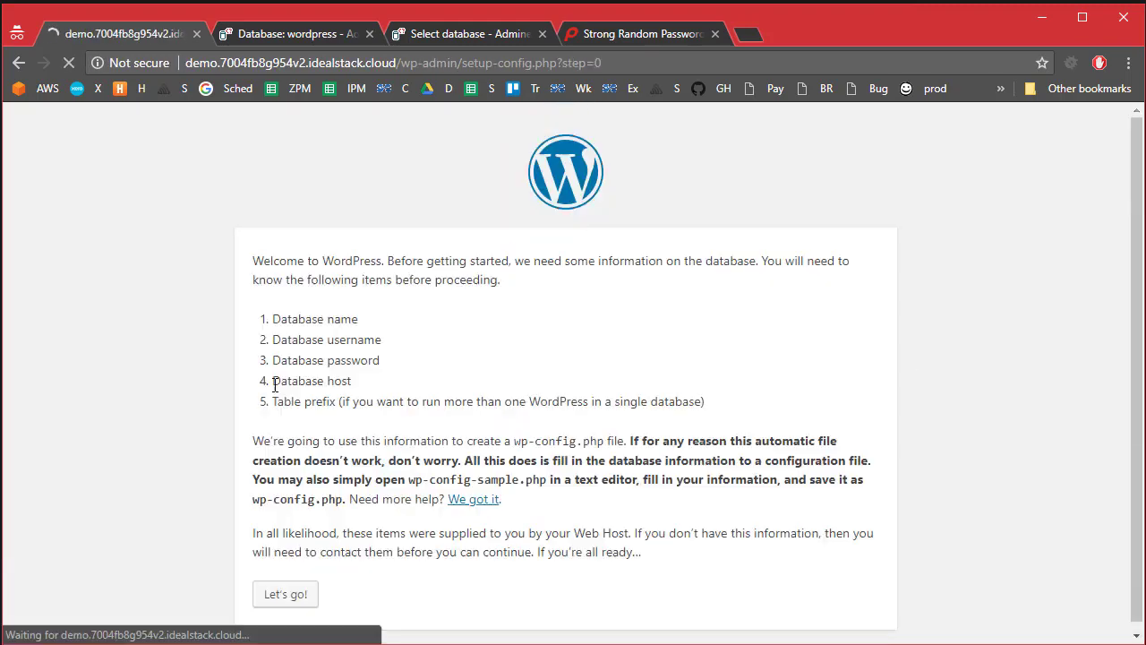
pyautogui.click(300, 591)
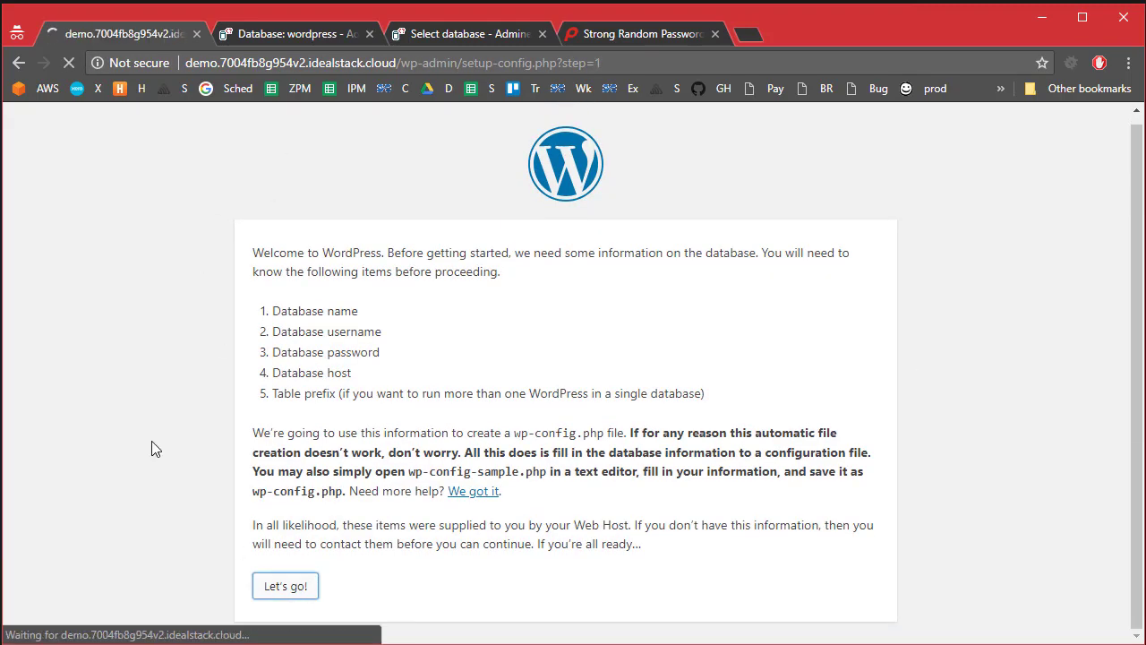
pyautogui.click(288, 312)
pyautogui.hotkey('ctrl', 'c')
pyautogui.click(289, 358)
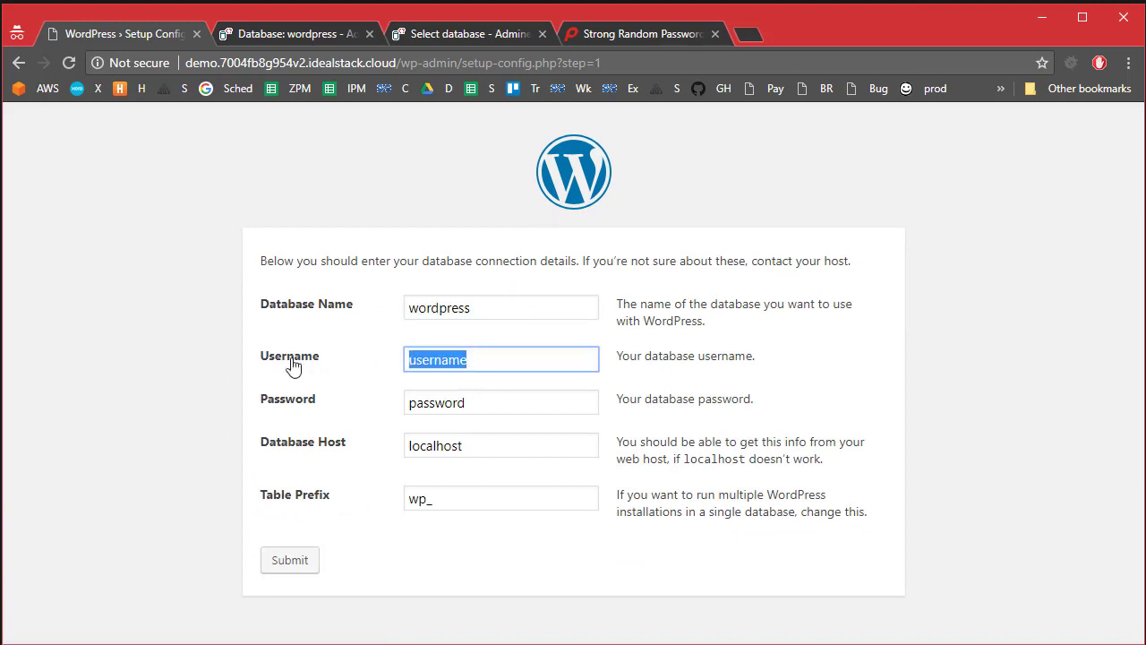
pyautogui.hotkey('ctrl', 'v')
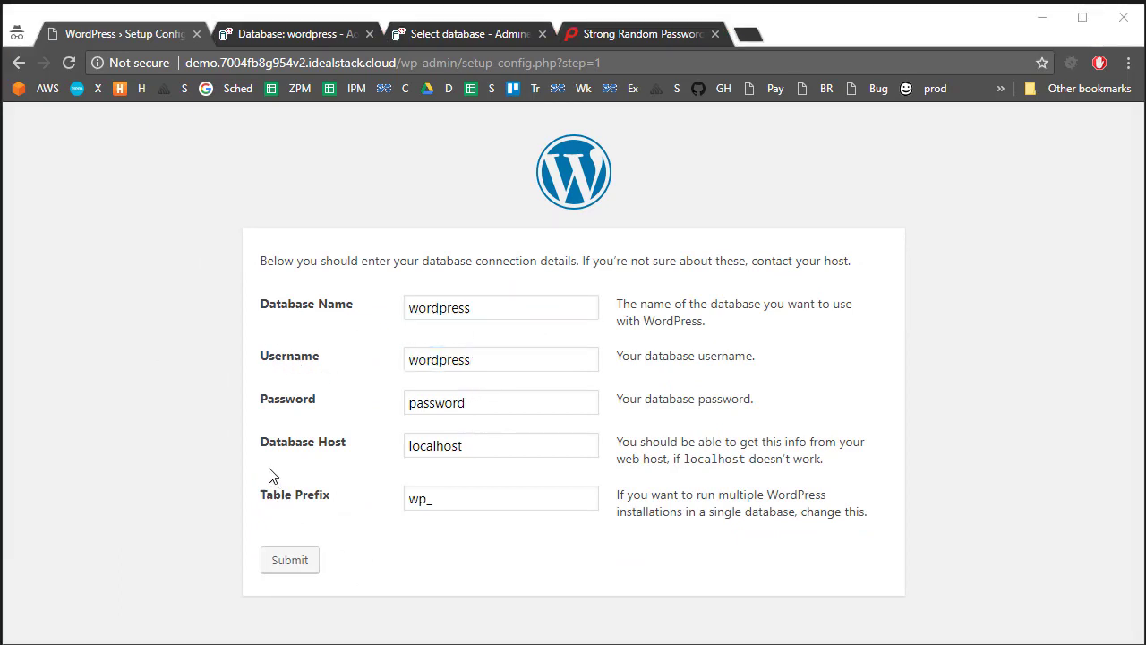
# Step: Paste the generated database password, set the host to database, and submit
pyautogui.hotkey('alt', 'Tab')
pyautogui.moveTo(280, 122); pyautogui.dragTo(22, 139)
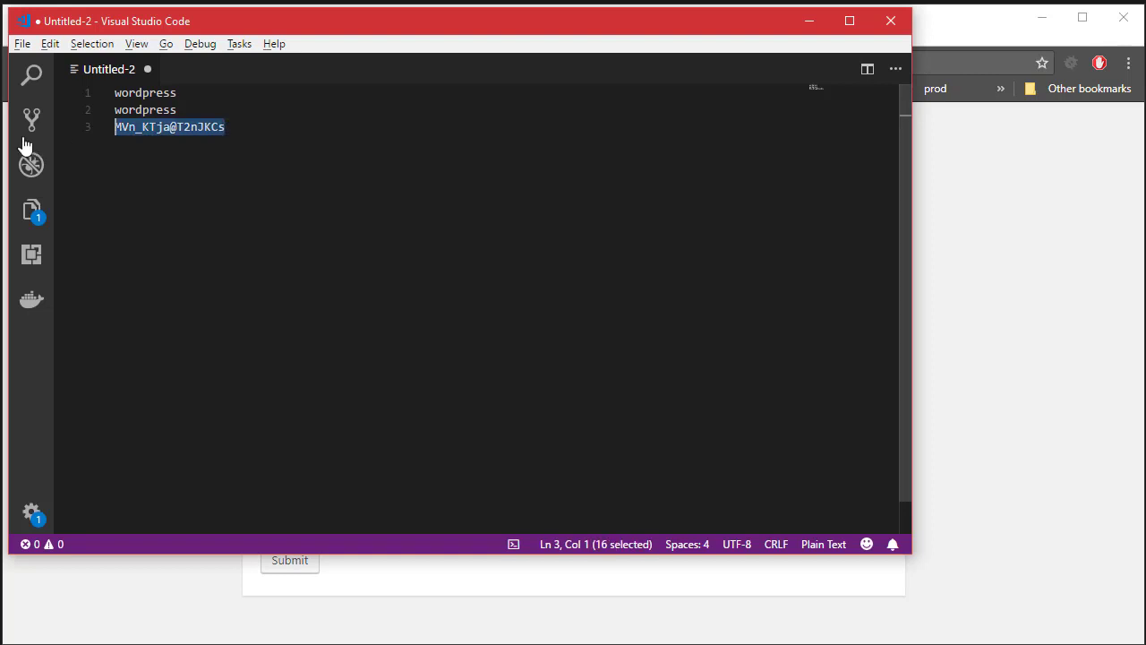
pyautogui.click(960, 389)
pyautogui.moveTo(553, 443); pyautogui.dragTo(332, 405)
pyautogui.click(302, 403)
pyautogui.hotkey('ctrl', 'v')
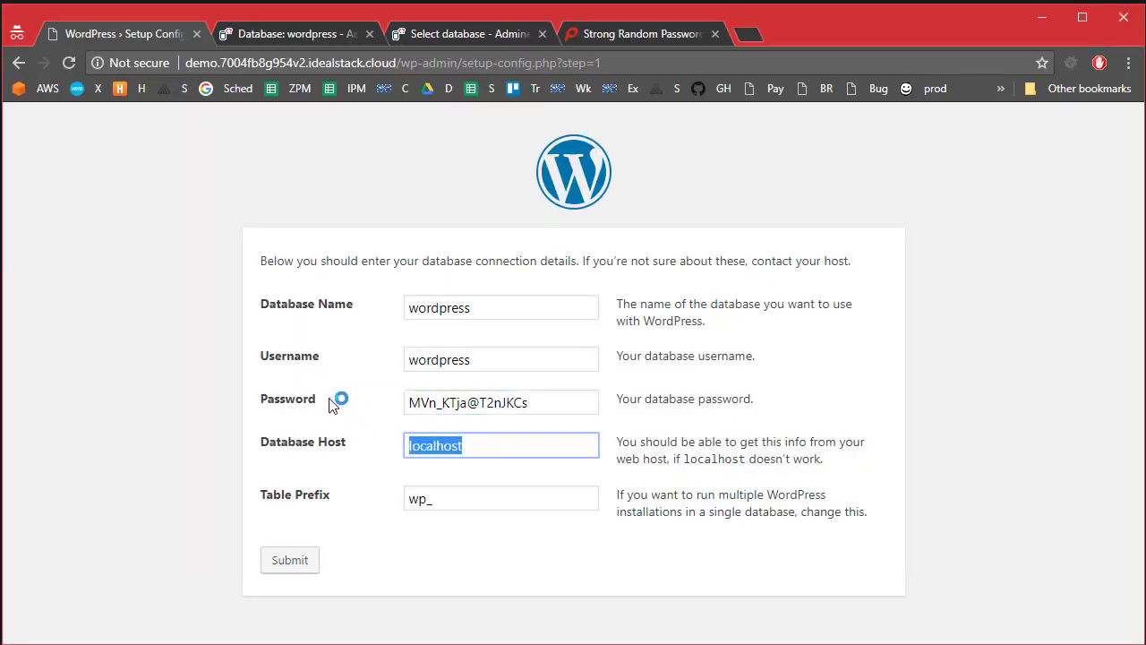
pyautogui.write('database')
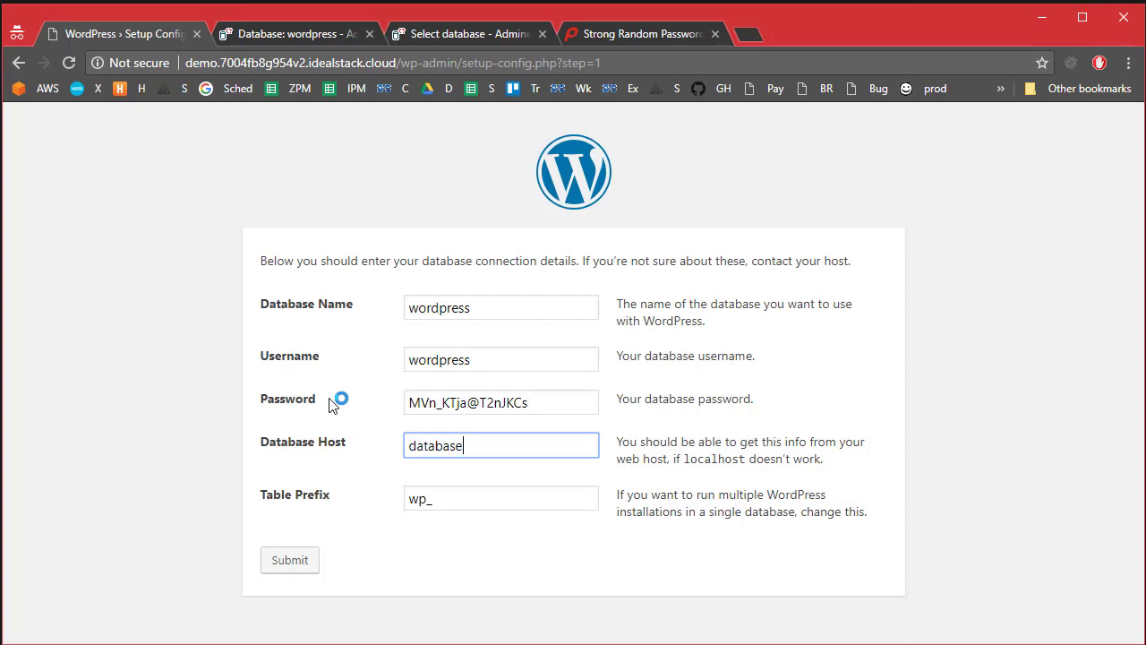
pyautogui.click(300, 560)
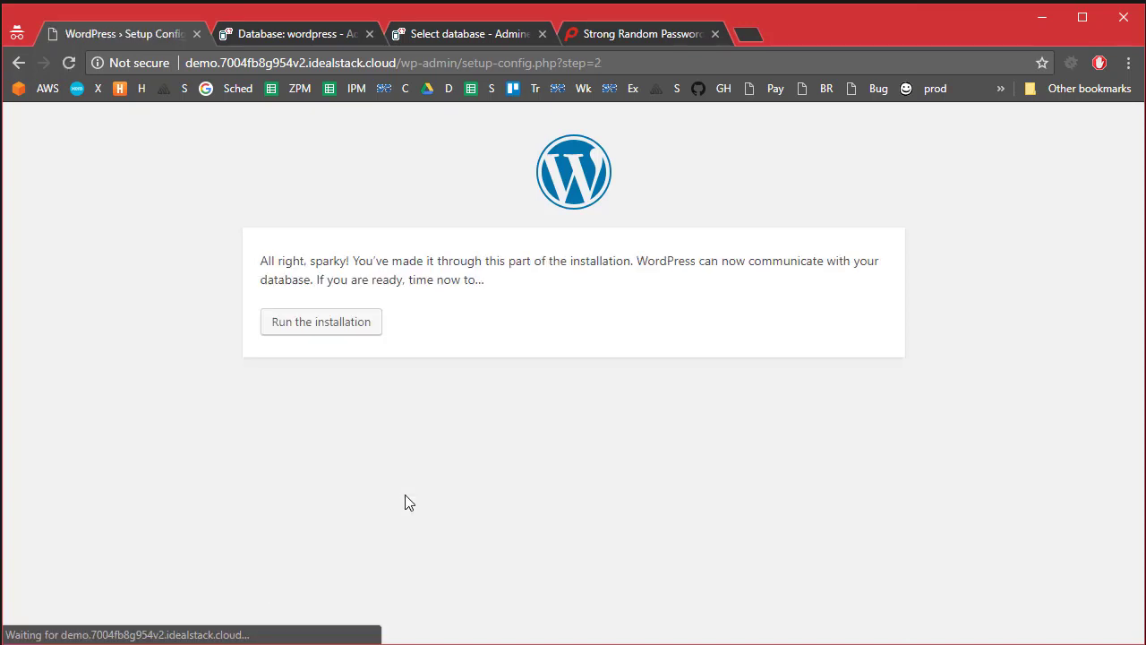
# Step: Install WordPress with site title Test, admin user test and an admin e-mail, then view the site
pyautogui.click(303, 333)
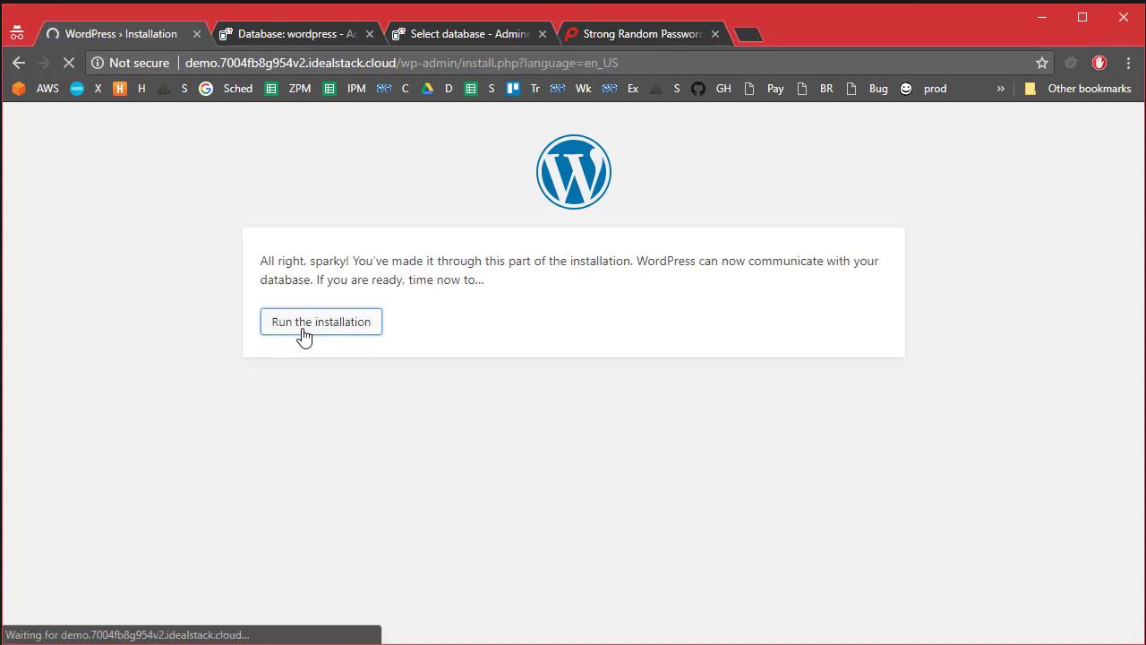
pyautogui.write('Test')
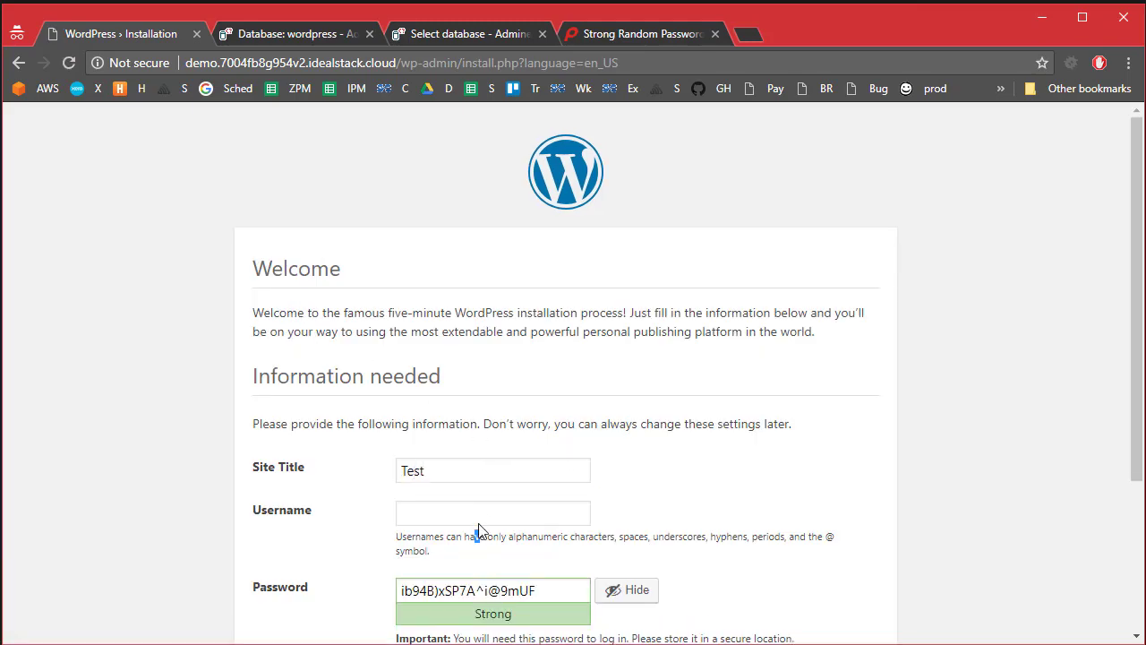
pyautogui.press('Tab')
pyautogui.write('test')
pyautogui.scroll(-3, 549, 475)
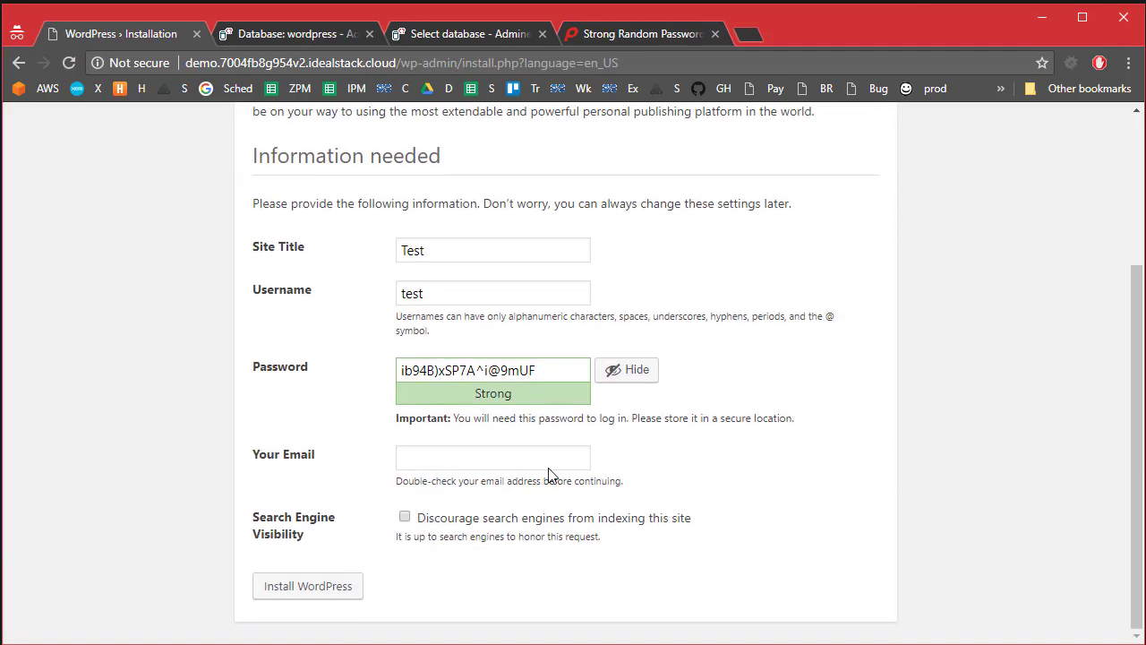
pyautogui.click(456, 461)
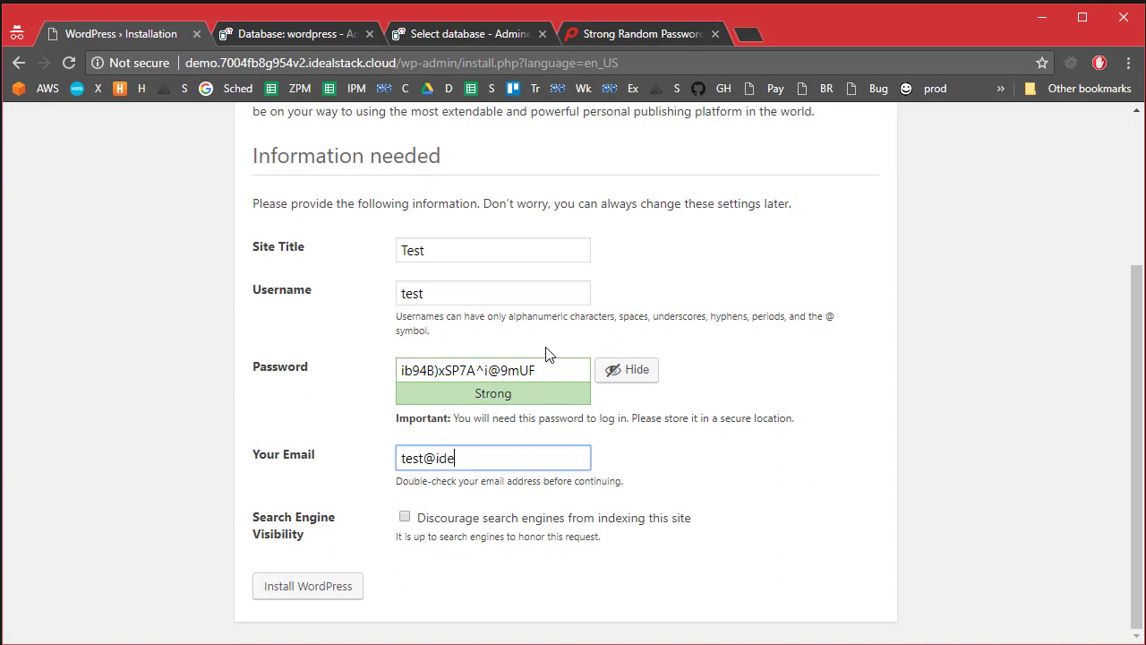
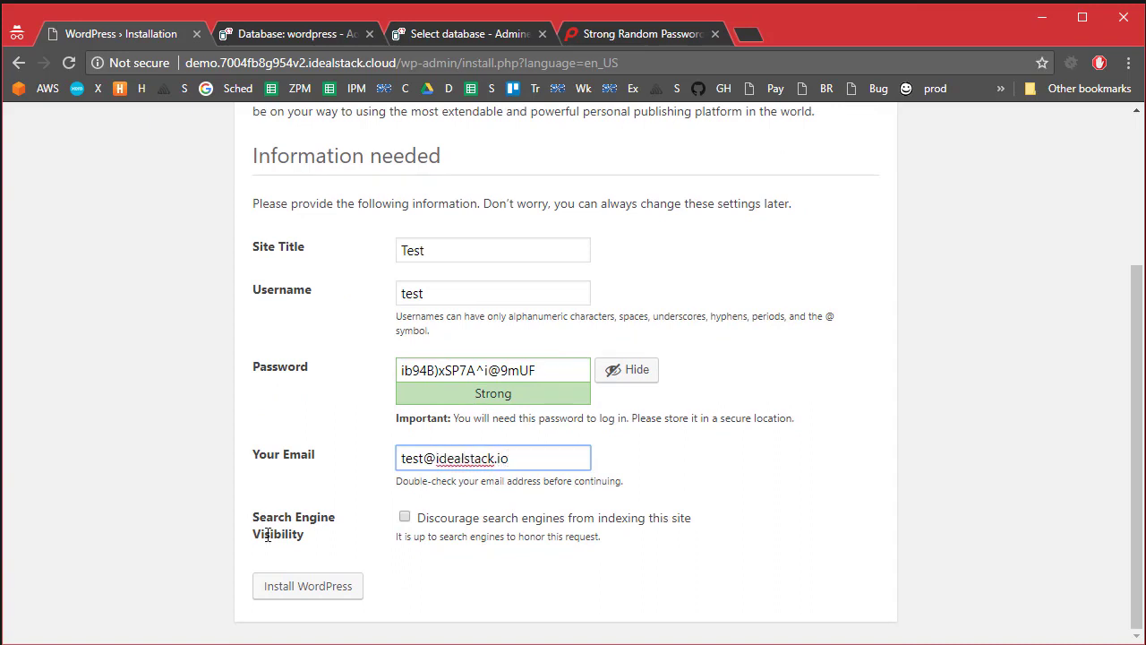
pyautogui.click(302, 593)
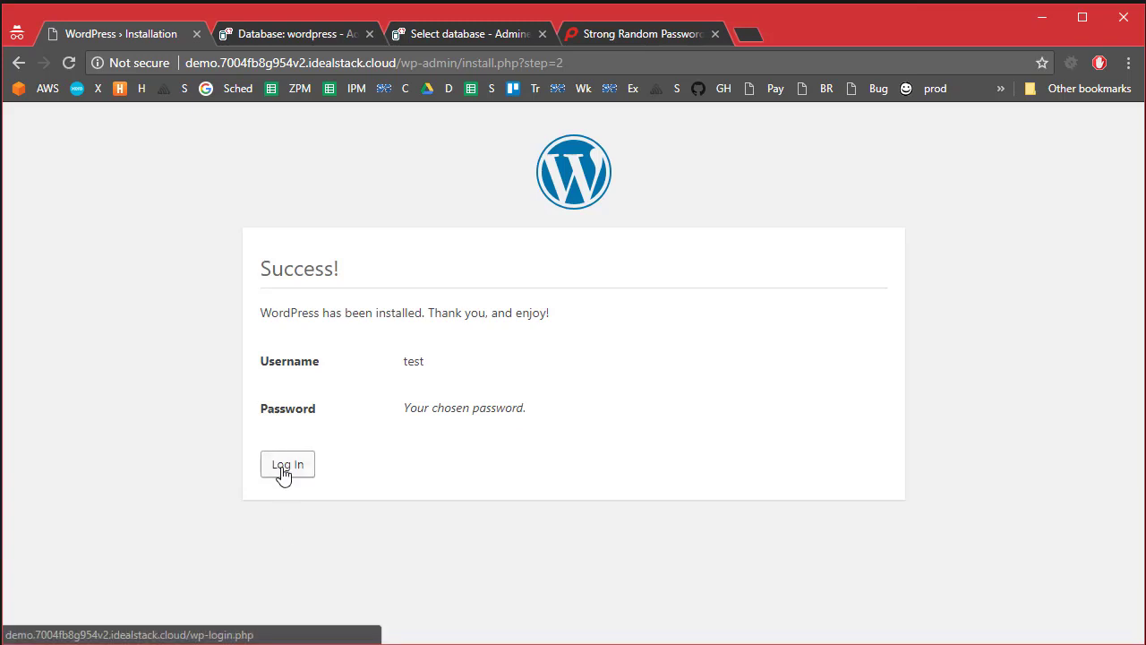
pyautogui.click(285, 472)
pyautogui.click(502, 590)
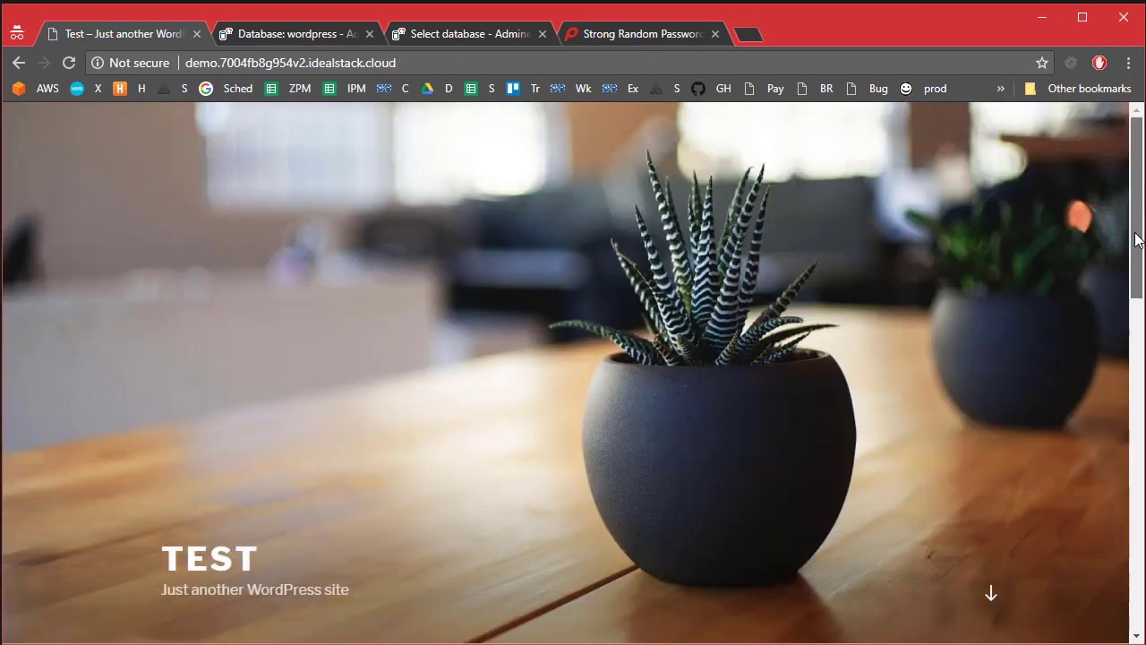
pyautogui.moveTo(1135, 152); pyautogui.dragTo(1112, 170)
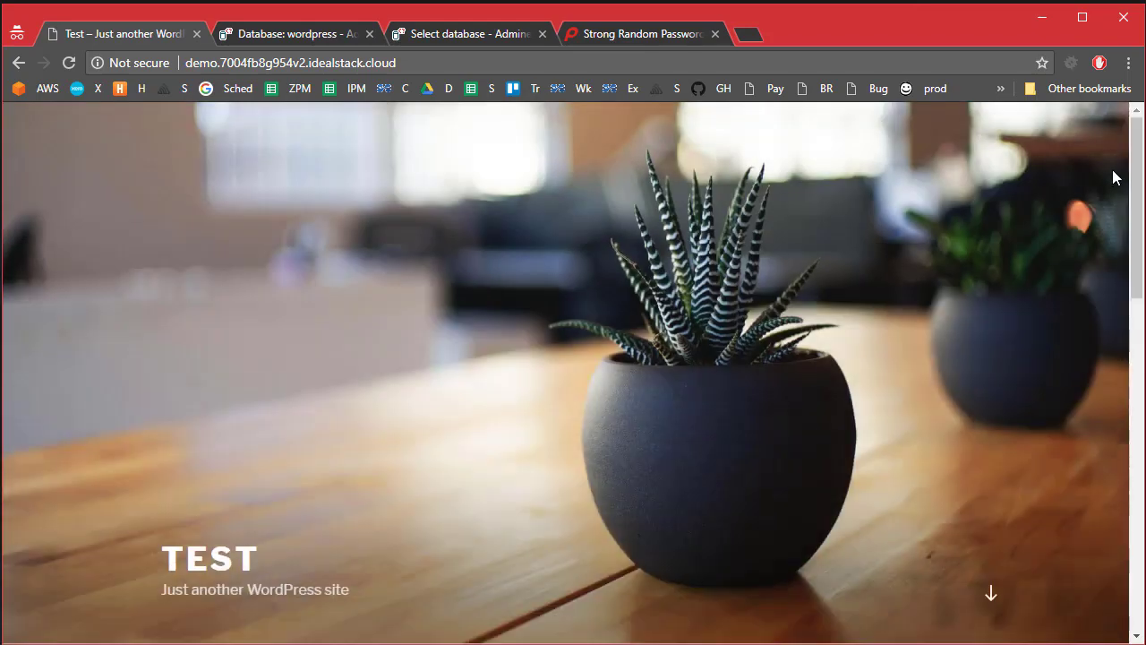